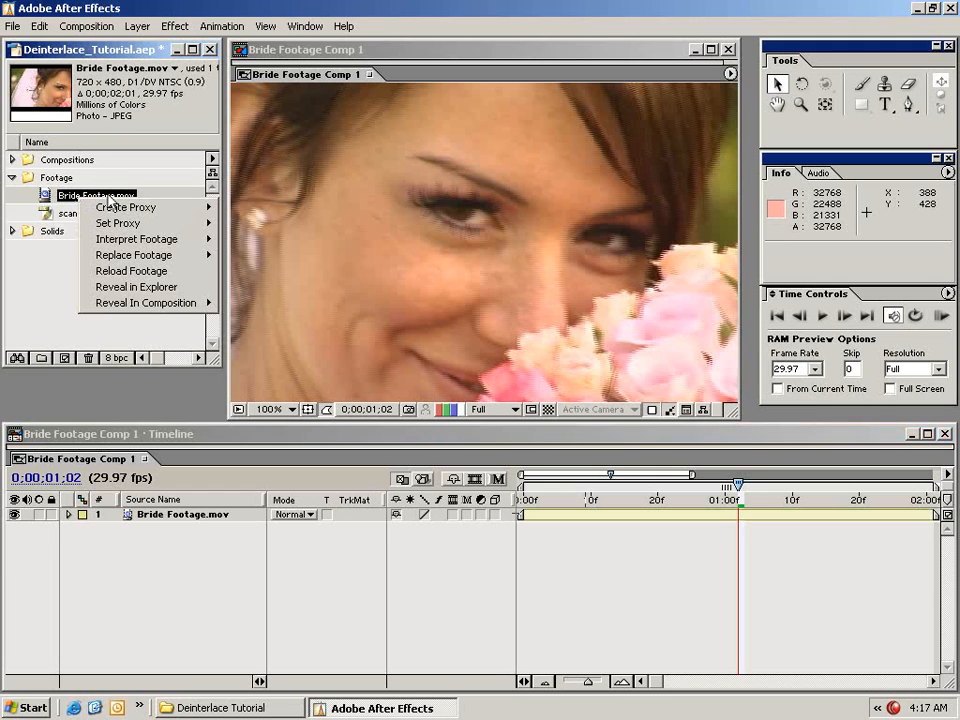
Step: Set Separate Fields to Lower Field First in the footage interpretation settings of Bride Footage.mov
mouse_move(122, 242)
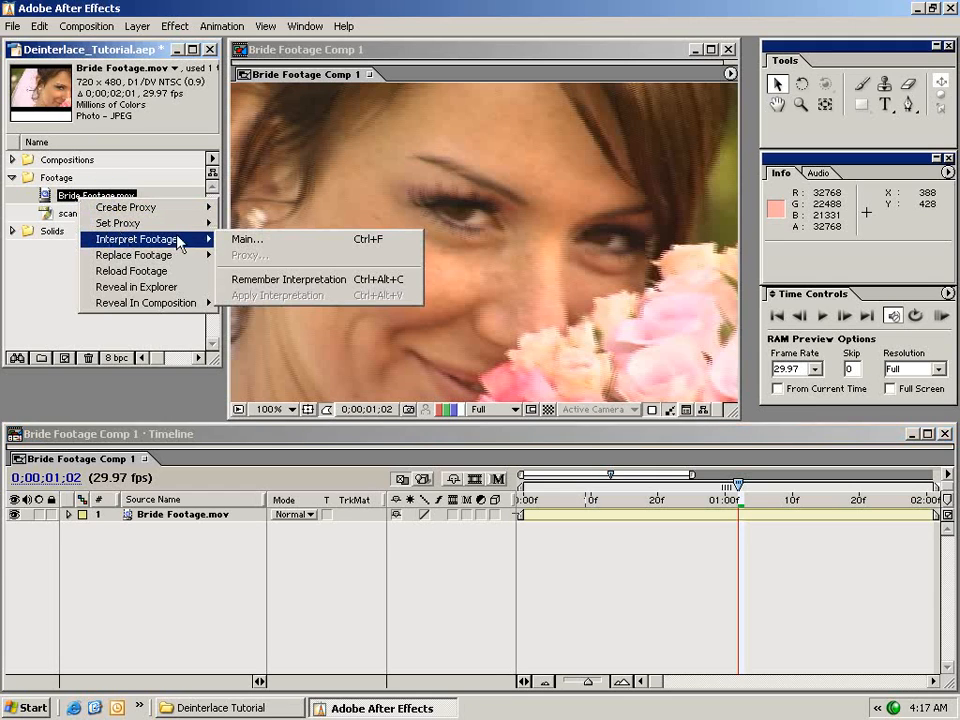
click(245, 240)
drag(370, 95, 331, 96)
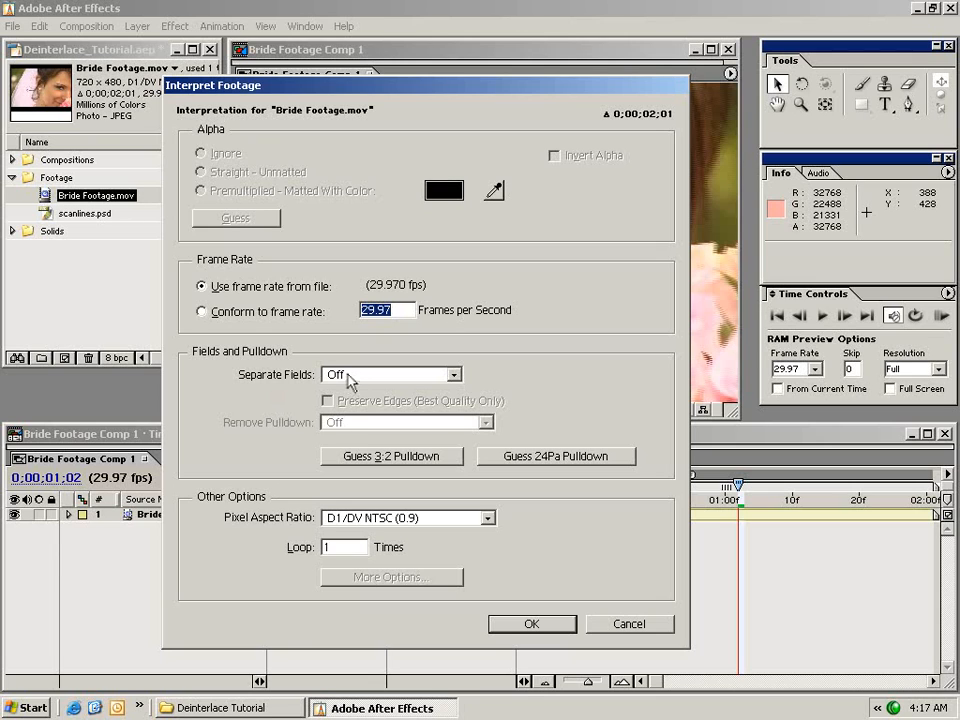
click(349, 381)
click(349, 428)
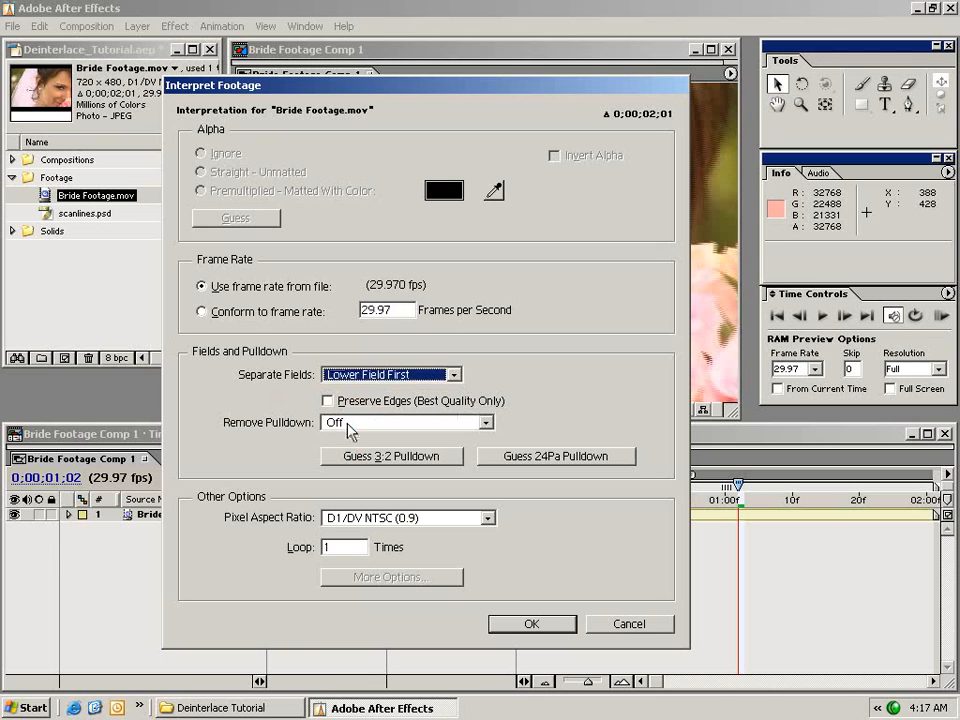
Step: Set Separate Fields to Off and accept the interpretation settings for Bride Footage.mov
click(355, 375)
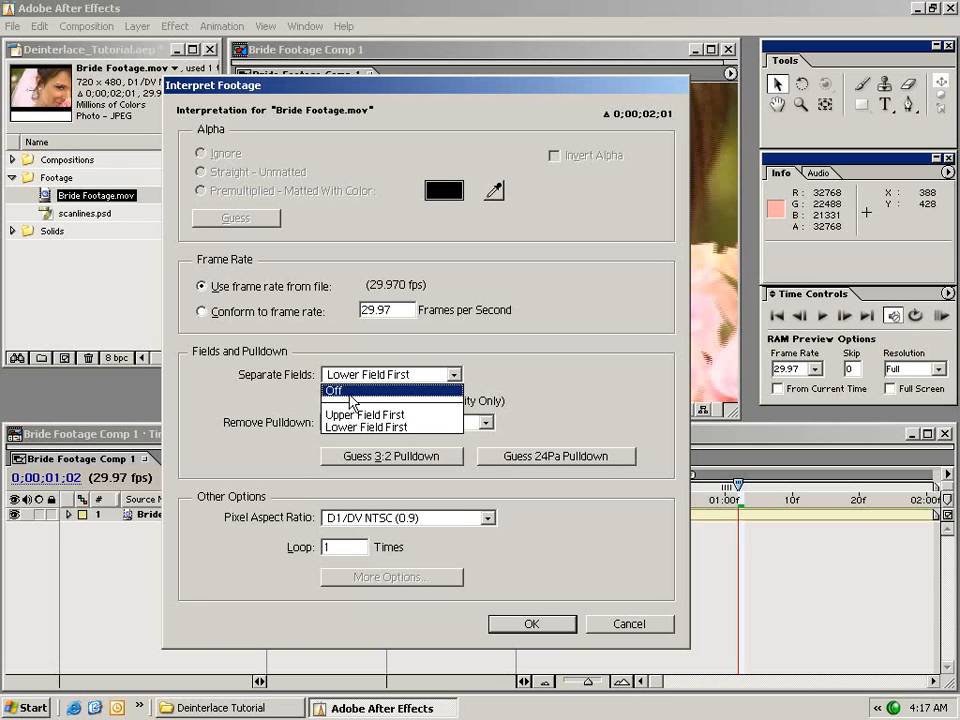
click(357, 391)
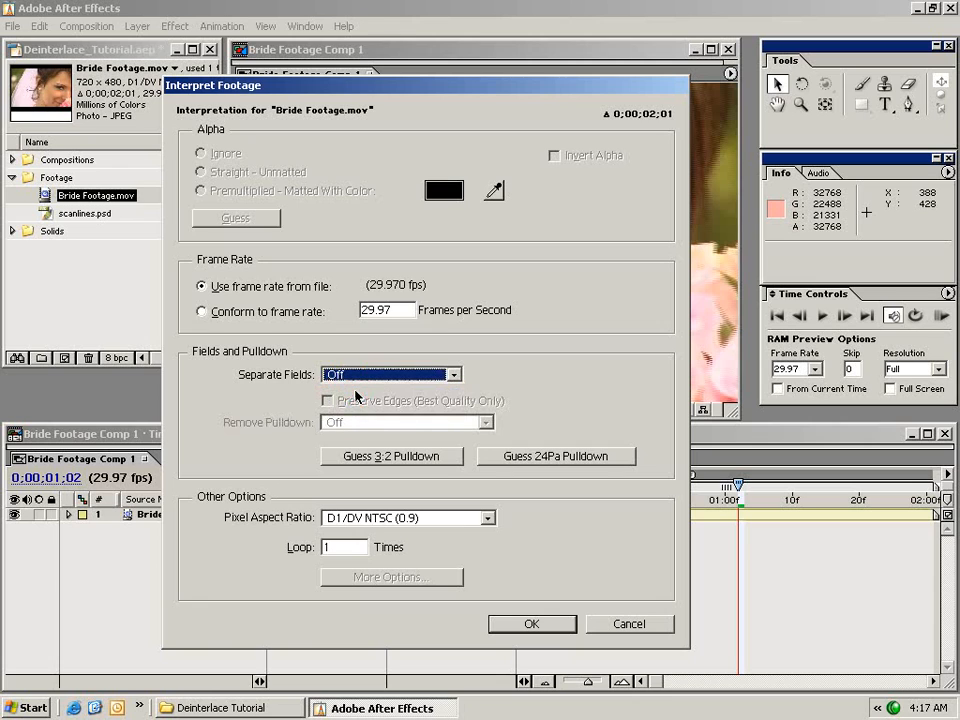
click(566, 624)
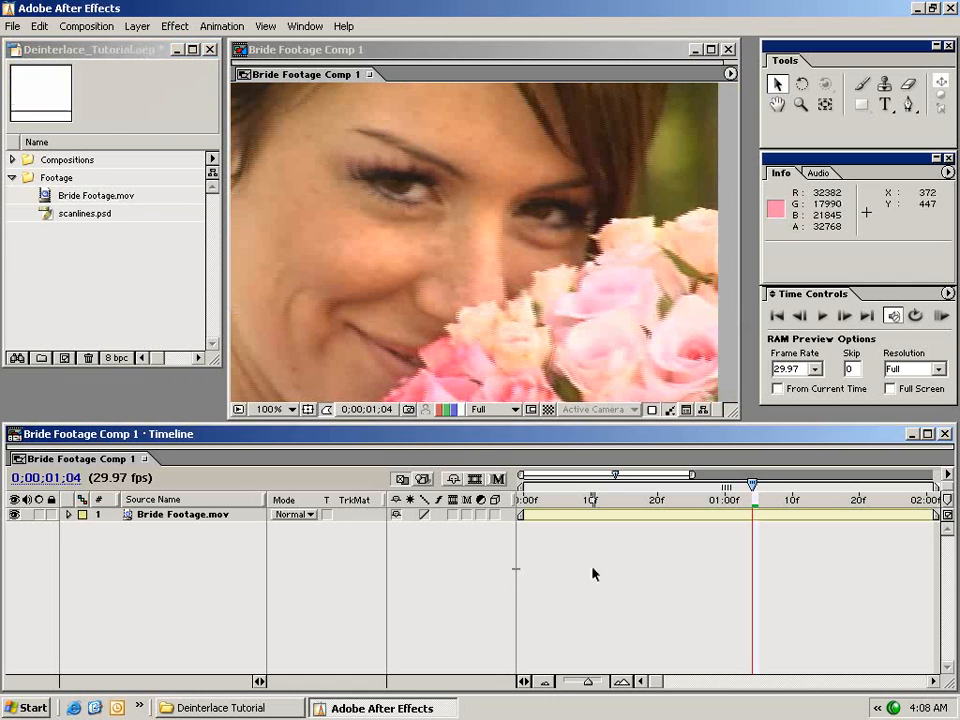
Step: Preview scanlines.psd on its own, and add it to Bride Footage Comp 1 above the Bride Footage.mov layer
double_click(47, 214)
drag(362, 80, 317, 106)
click(281, 101)
drag(75, 213, 520, 505)
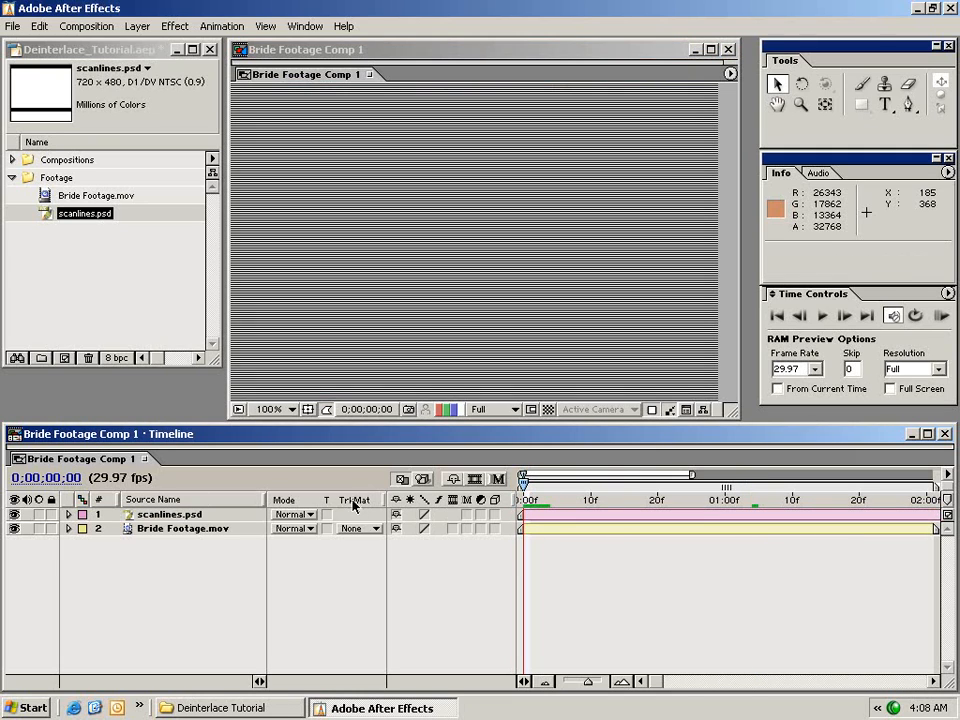
Step: Set the track matte of the Bride Footage.mov layer to Luma Matte "scanlines.psd"
click(183, 530)
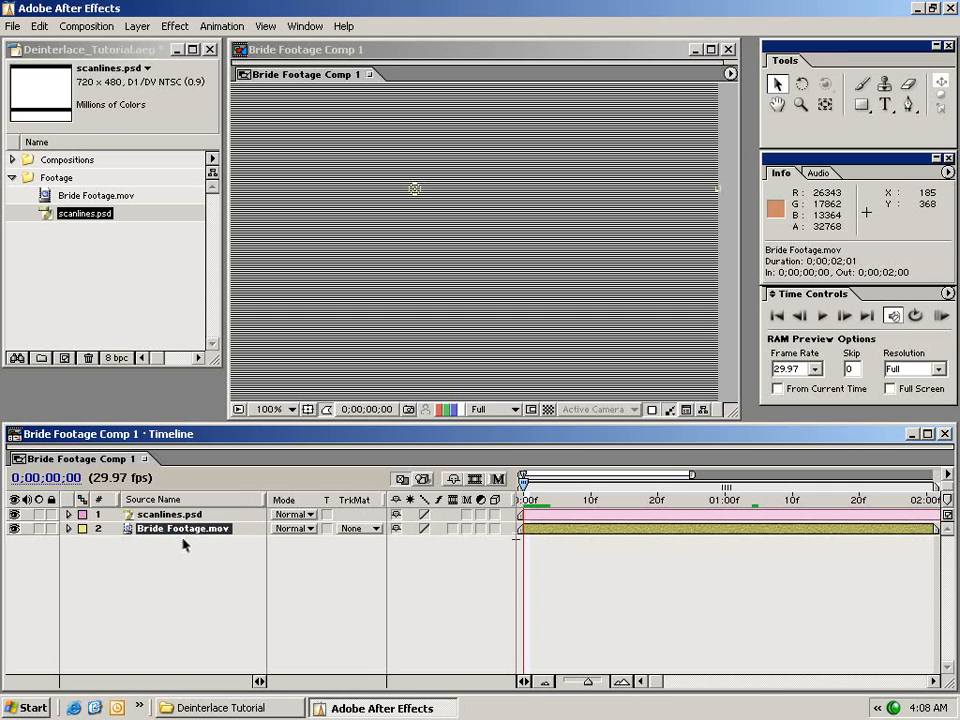
click(364, 570)
click(360, 528)
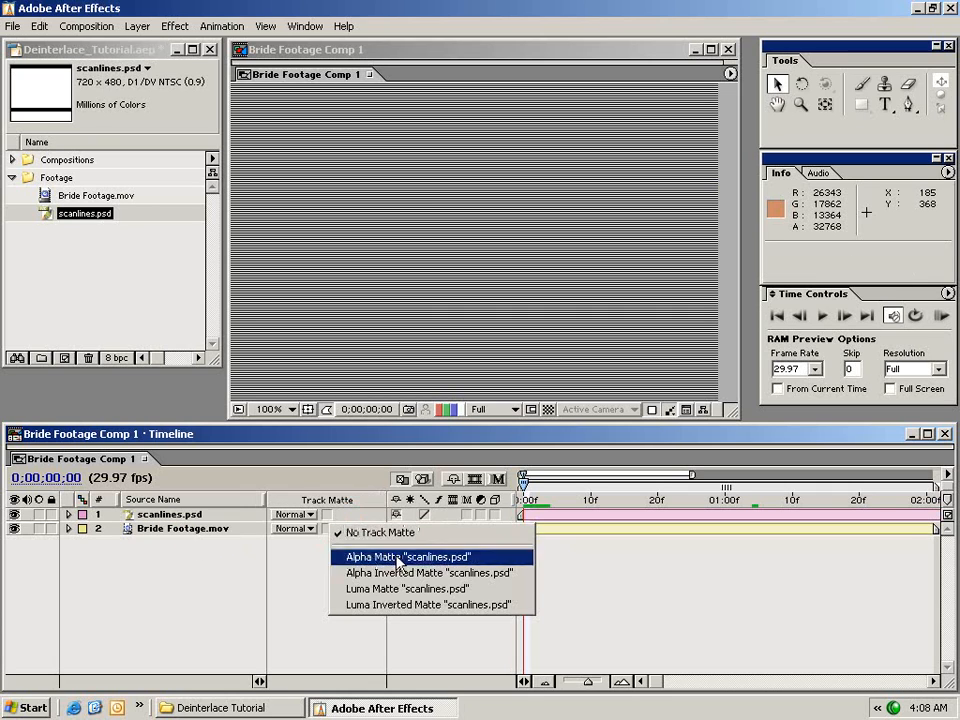
click(437, 590)
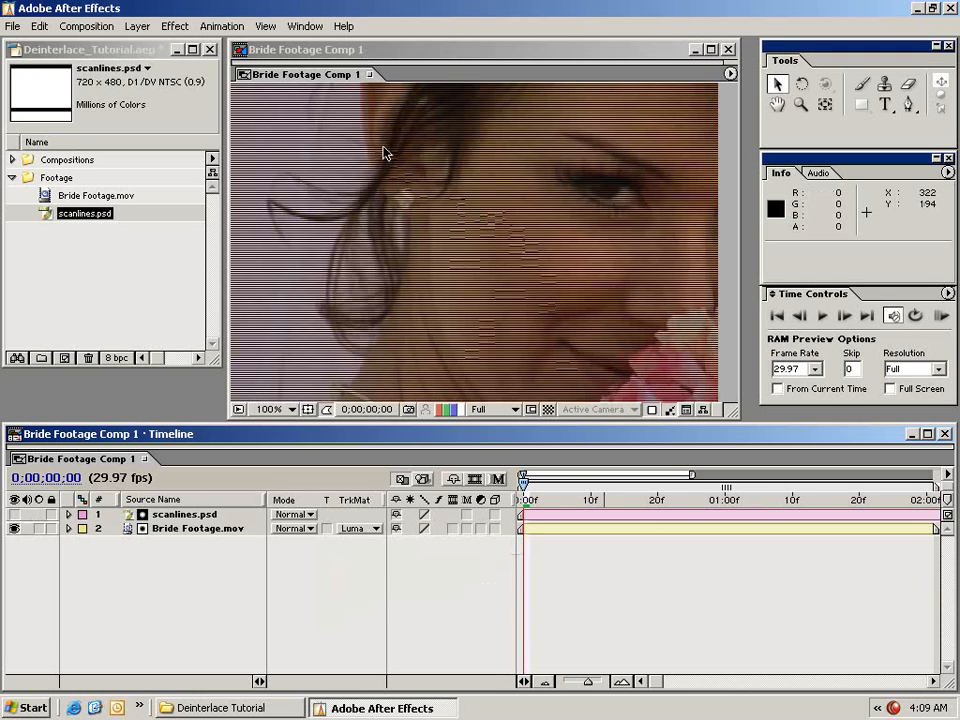
Step: Try Luma Inverted Matte "scanlines.psd" on the Bride Footage.mov layer, and switch the track matte back to Luma Matte
drag(386, 139, 464, 328)
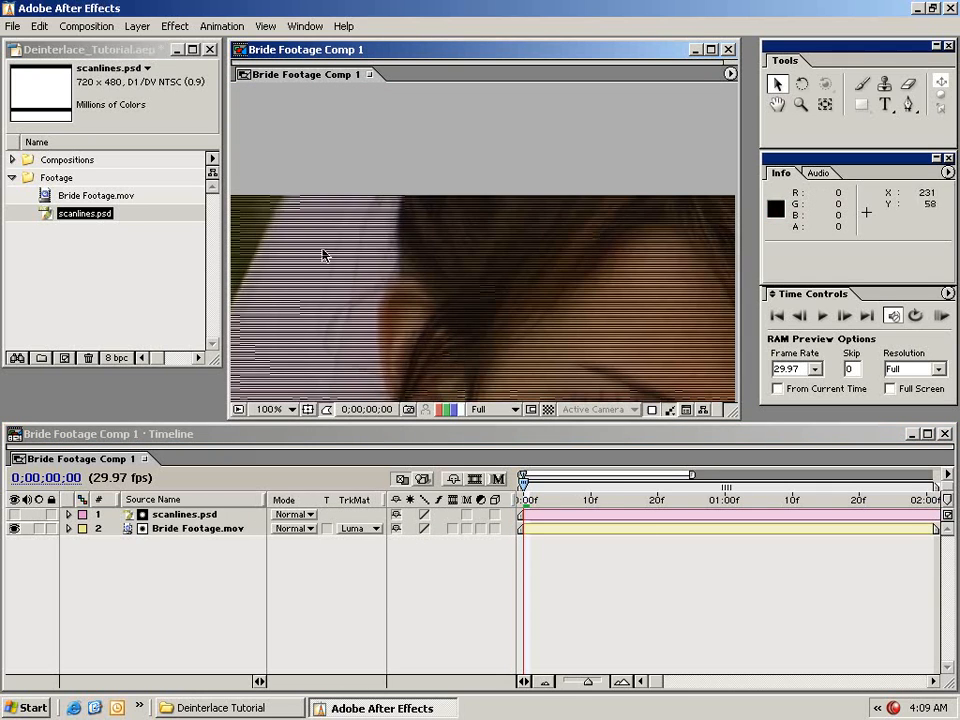
drag(630, 352, 580, 180)
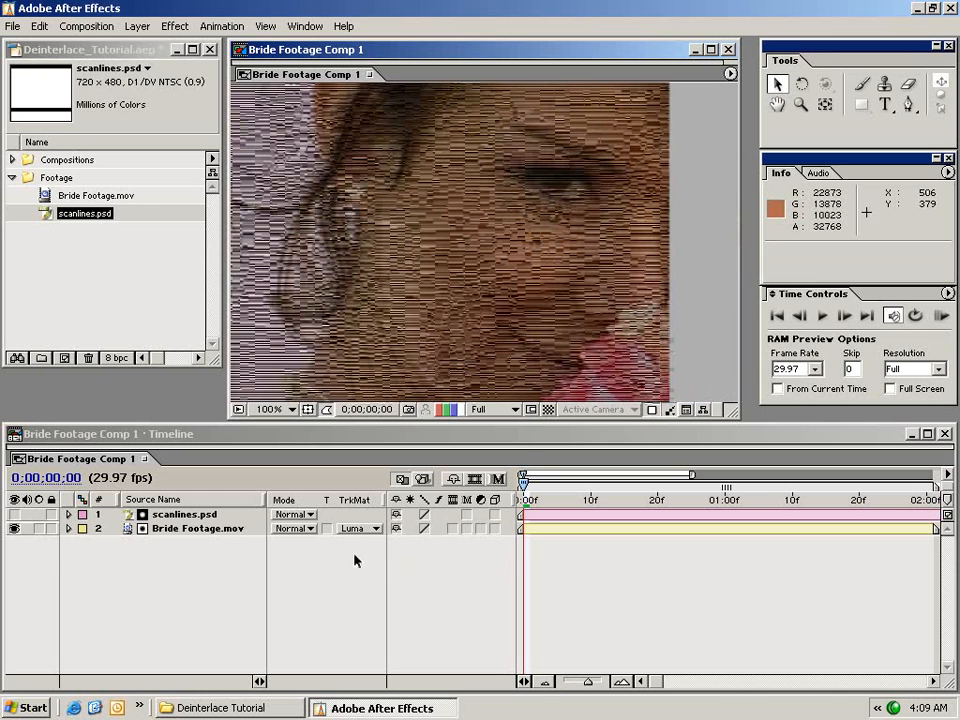
click(360, 528)
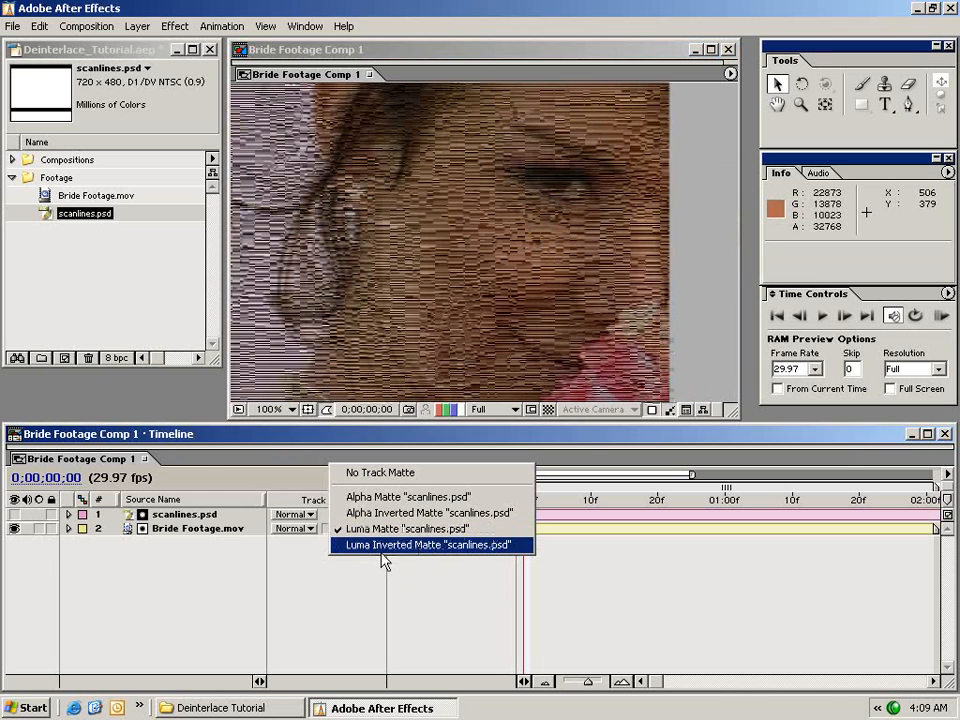
click(450, 545)
drag(440, 255, 465, 326)
click(368, 528)
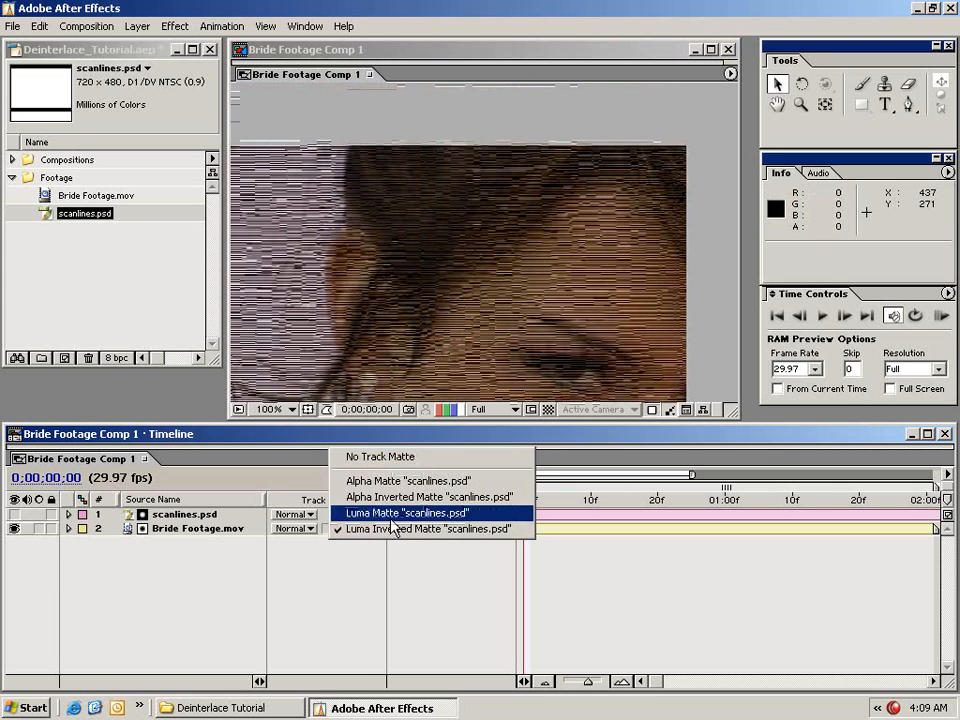
click(385, 513)
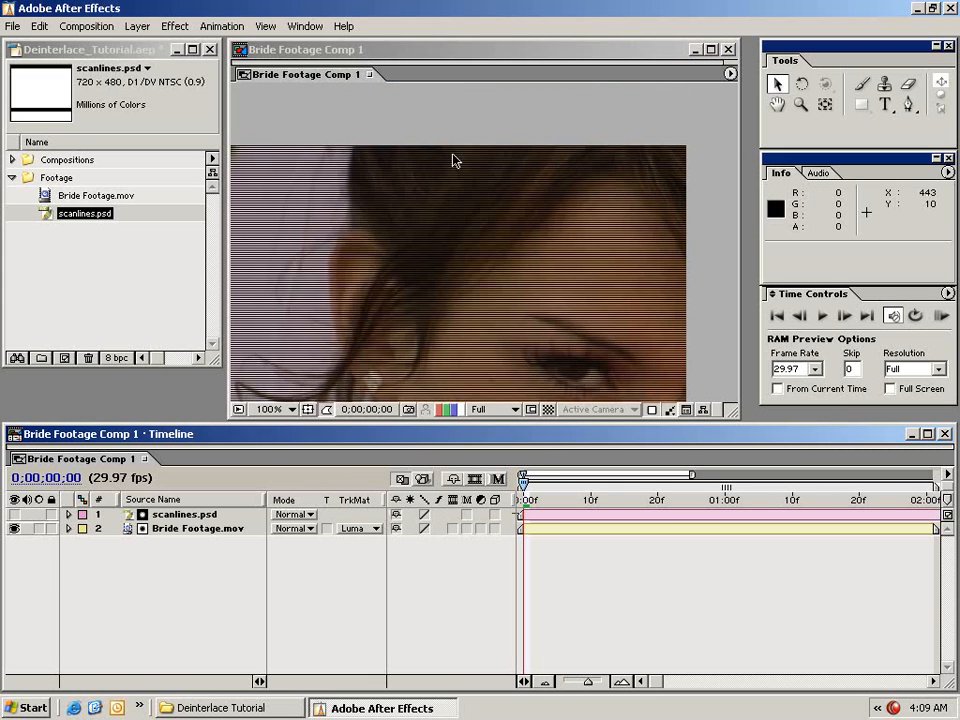
Step: Examine the matted footage in the composition view, switching the transparency grid on and off to check the removed lines
drag(343, 316, 408, 142)
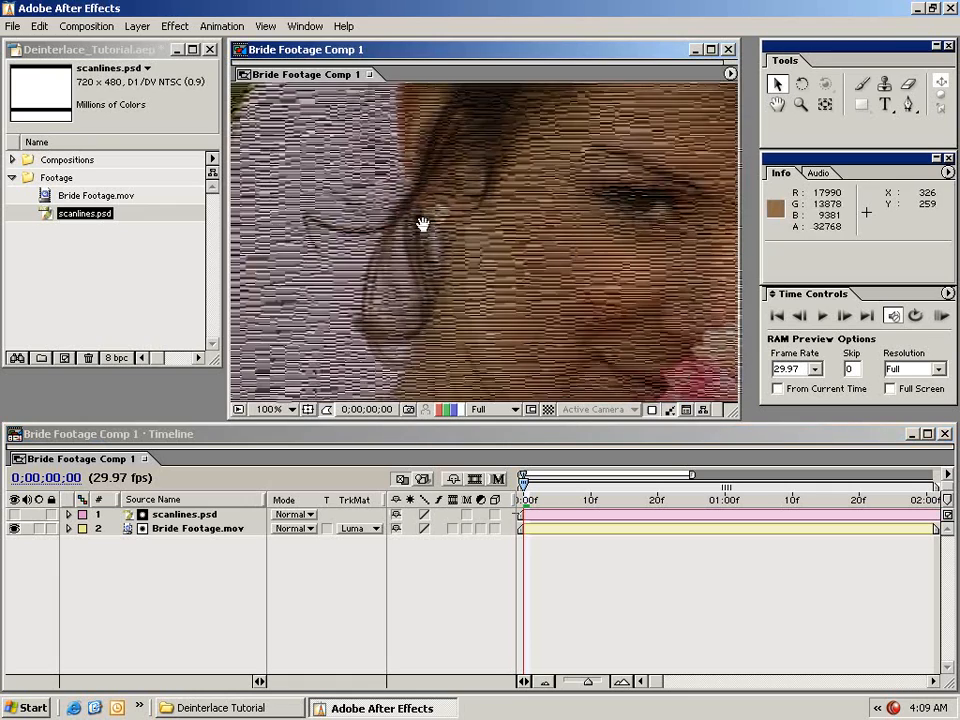
drag(560, 198, 420, 300)
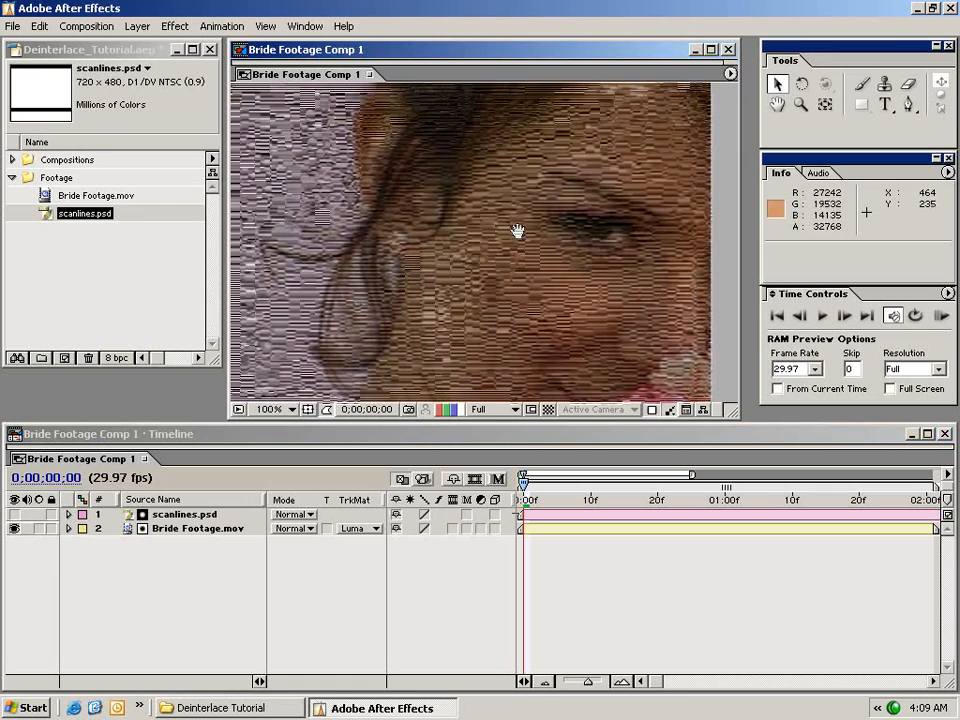
drag(514, 230, 409, 340)
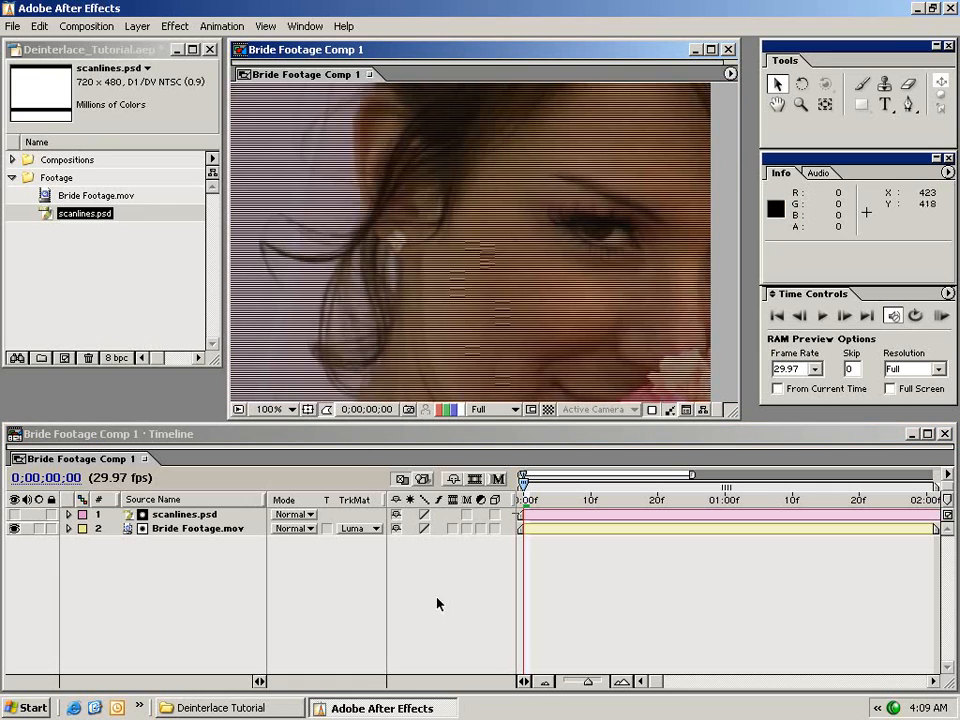
click(549, 410)
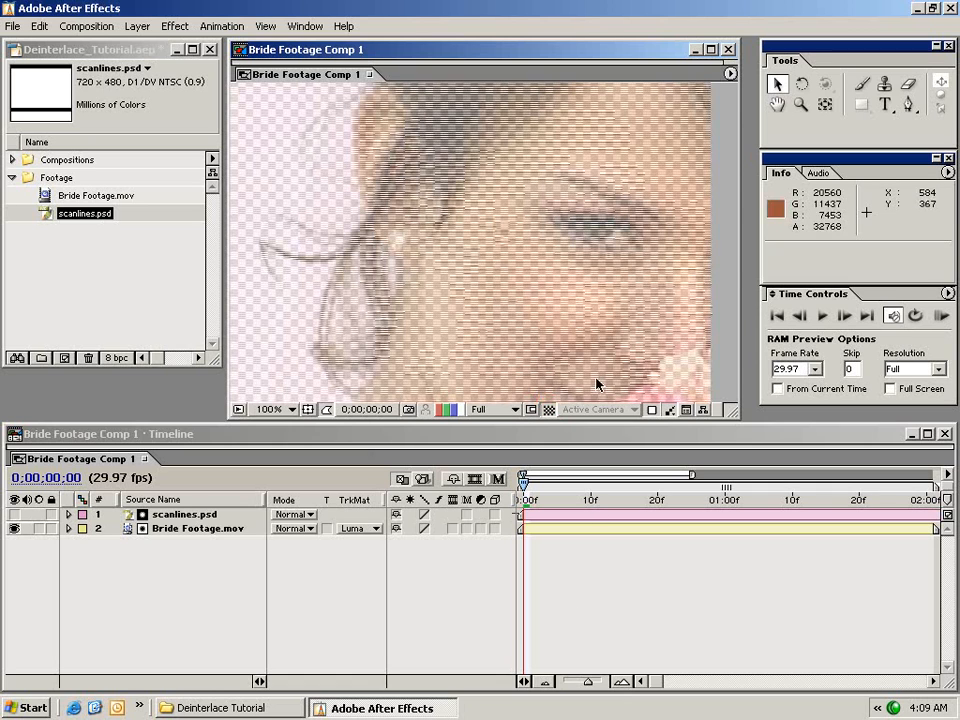
click(549, 411)
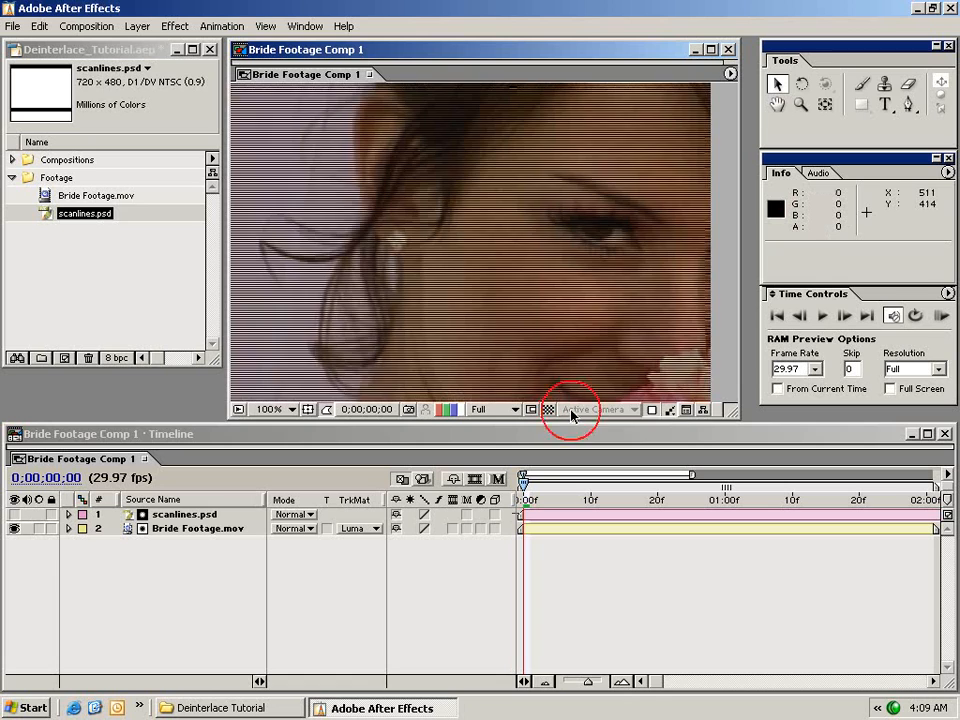
drag(512, 327, 504, 262)
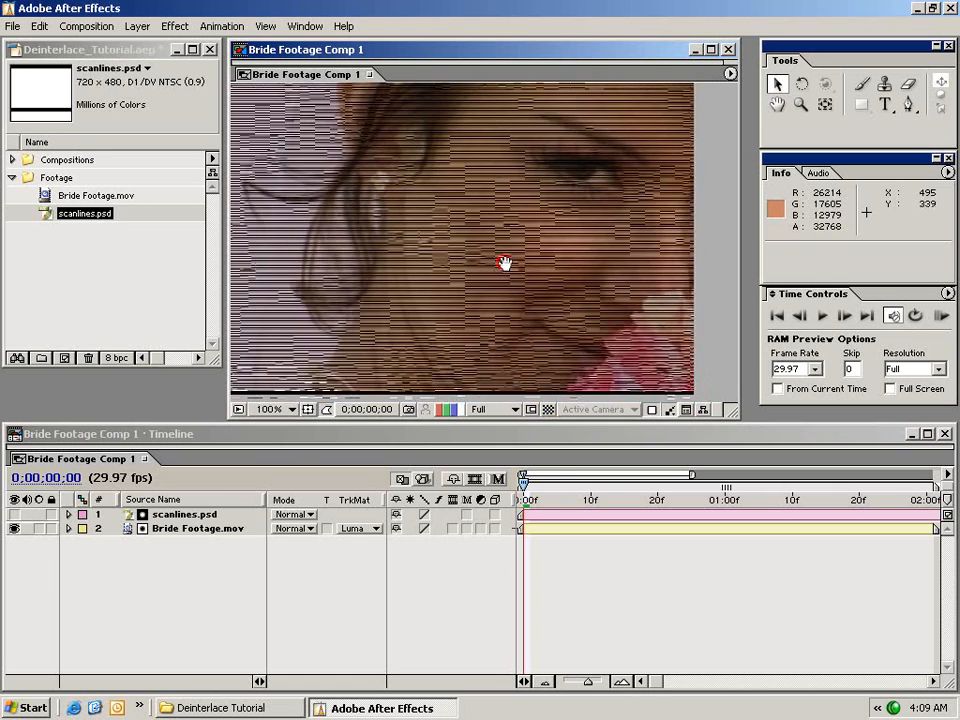
Step: Pre-compose the scanlines.psd and Bride Footage.mov layers together as "Deinterlace Comp", moving all attributes into the new composition
click(532, 393)
click(557, 517)
click(557, 528)
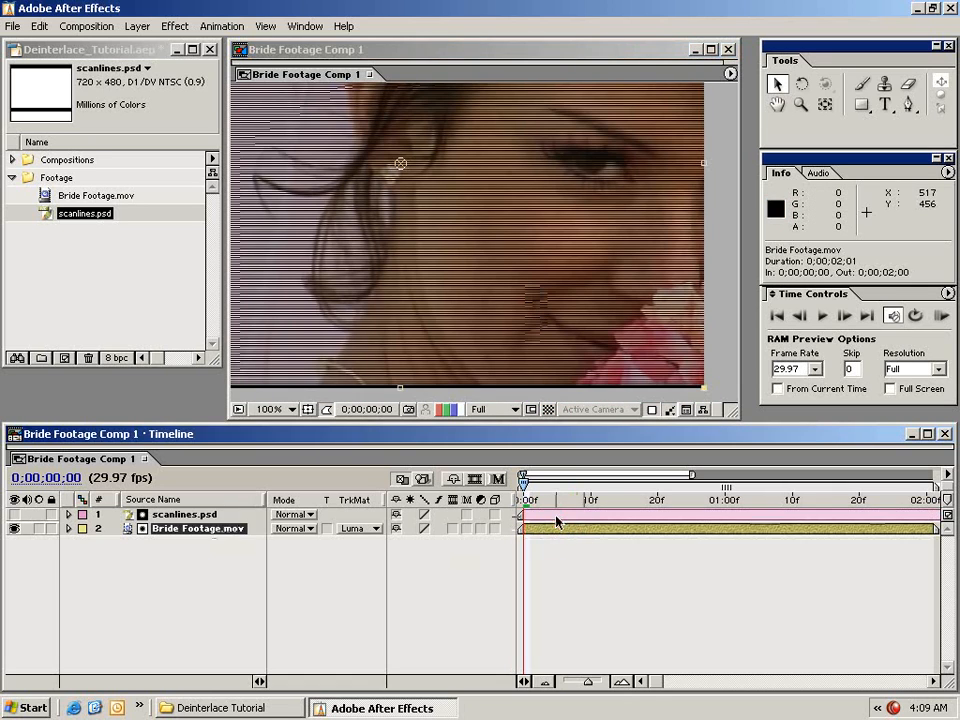
click(541, 529)
shift+click(549, 517)
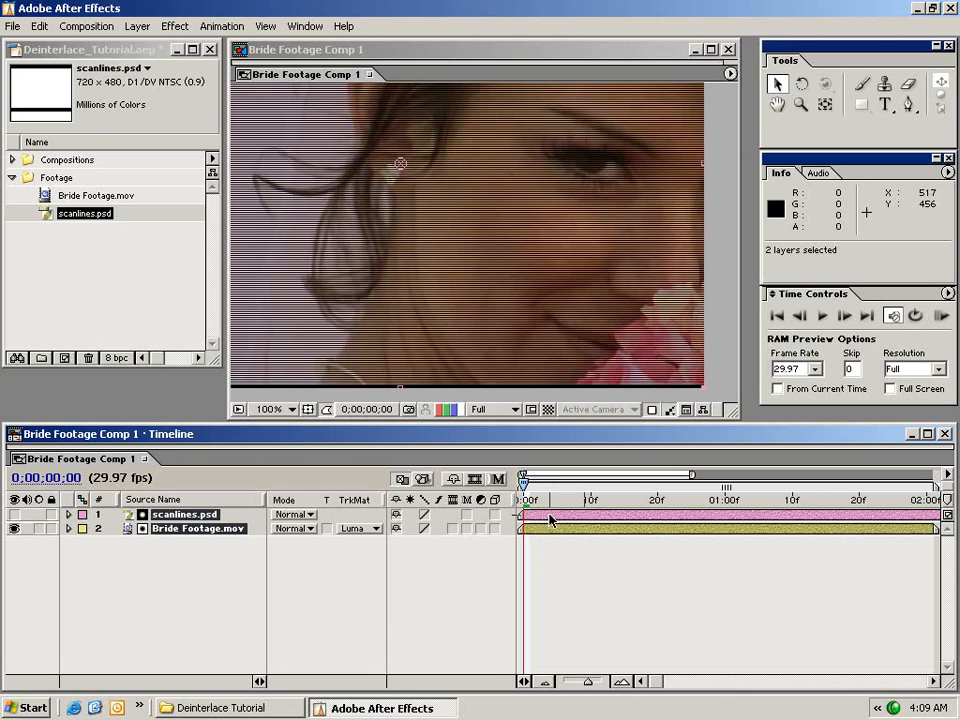
click(137, 26)
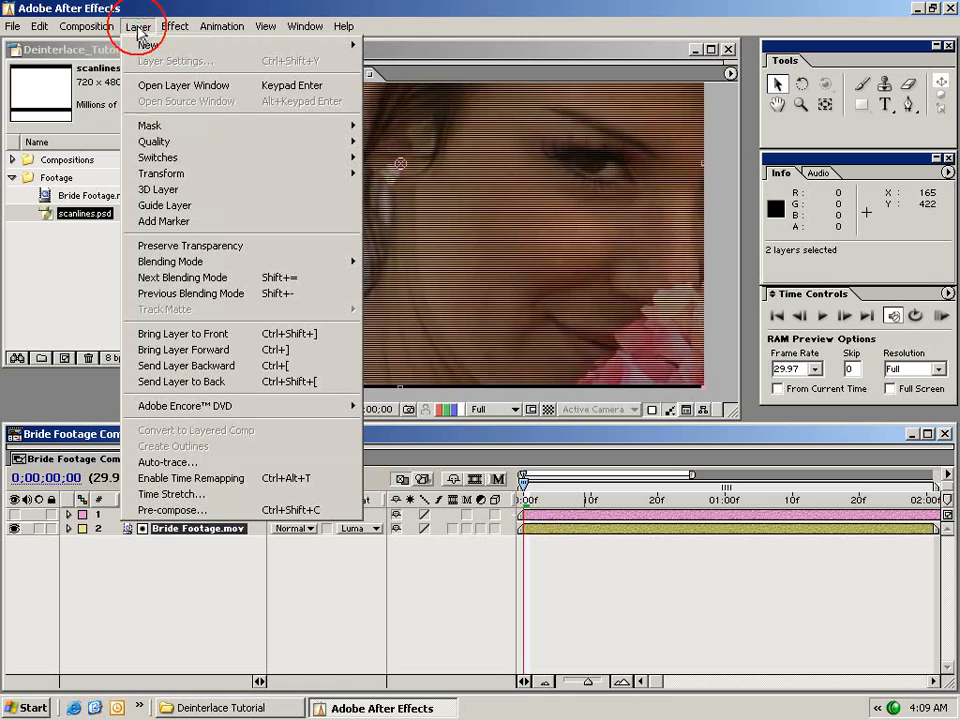
click(190, 510)
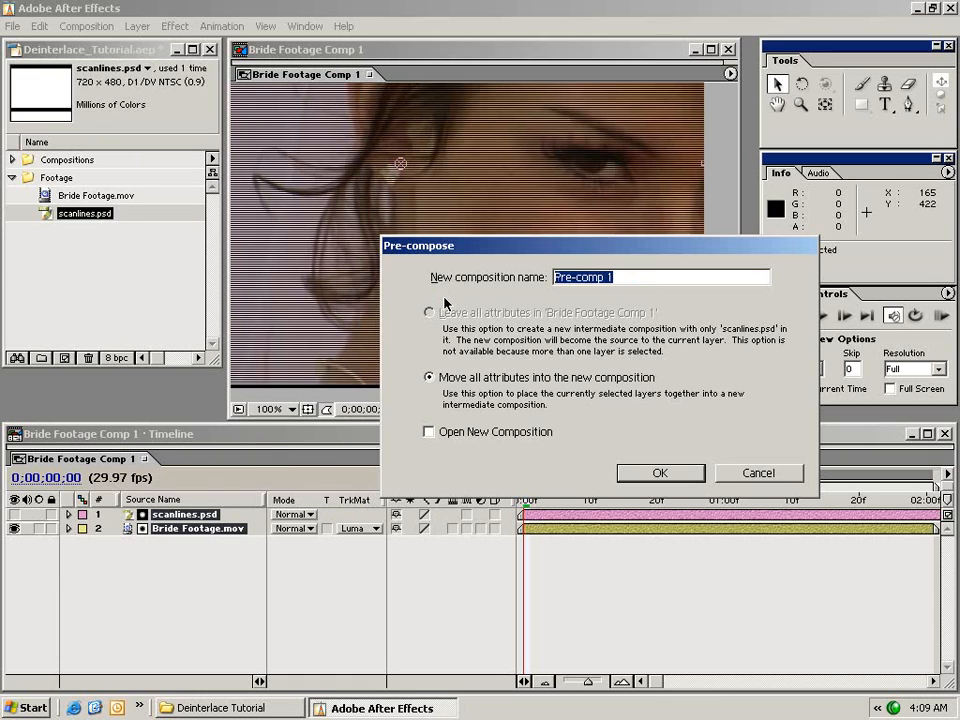
text(Deinterlace C)
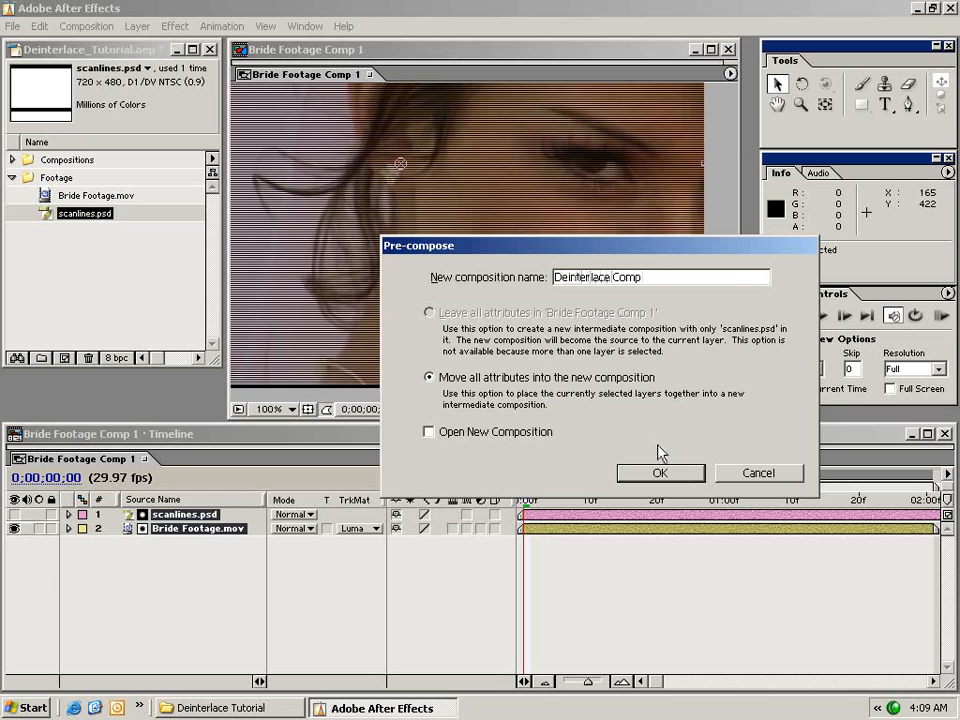
click(680, 474)
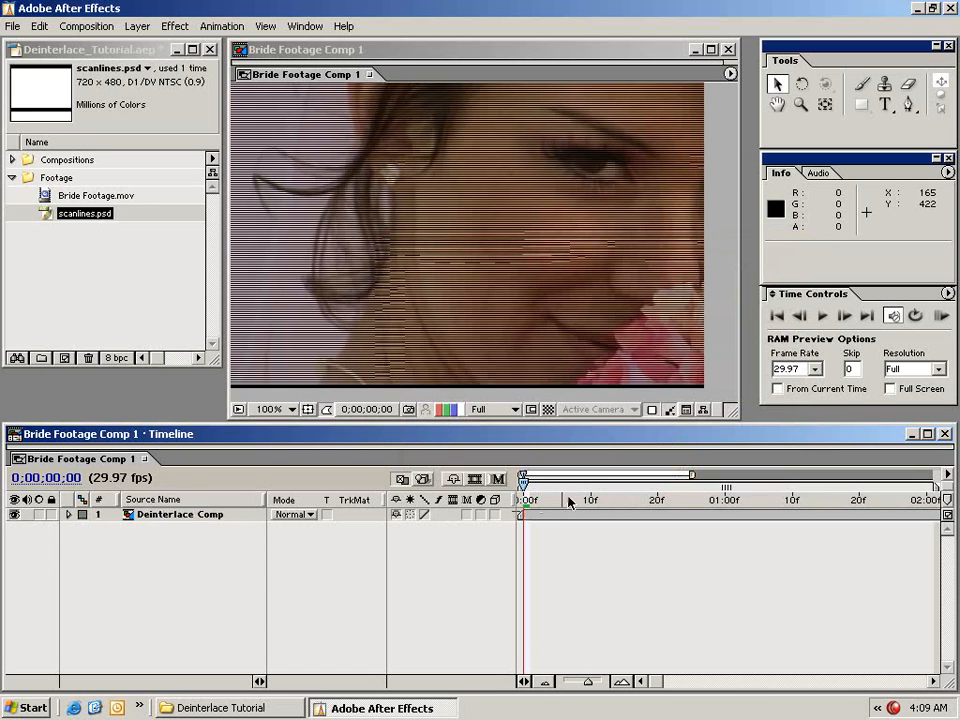
Step: Duplicate the Deinterlace Comp layer in Bride Footage Comp 1
click(525, 515)
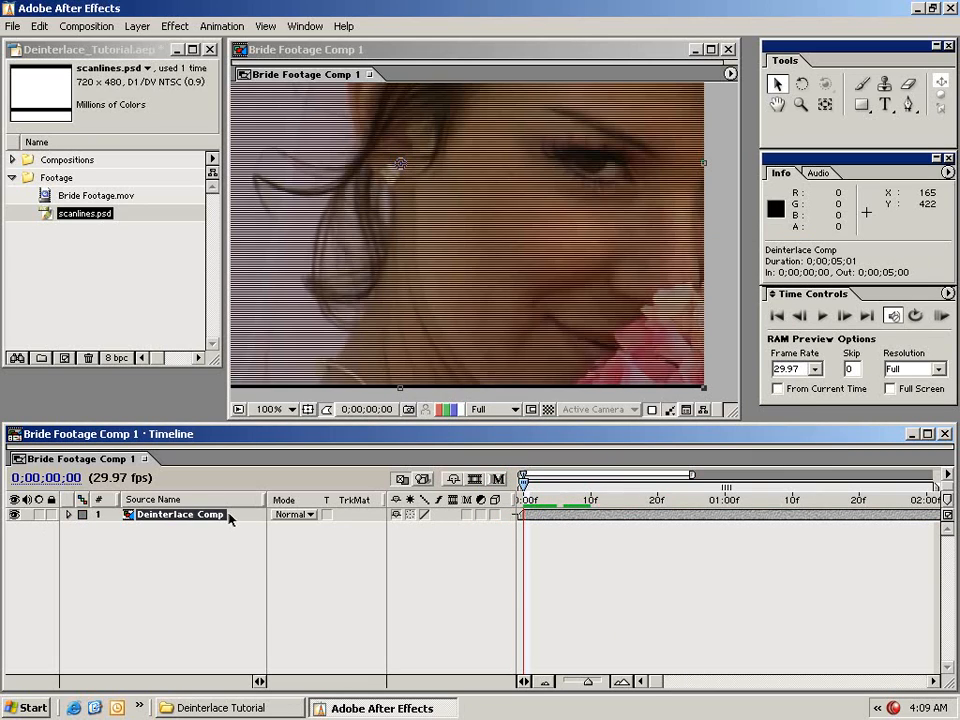
click(39, 26)
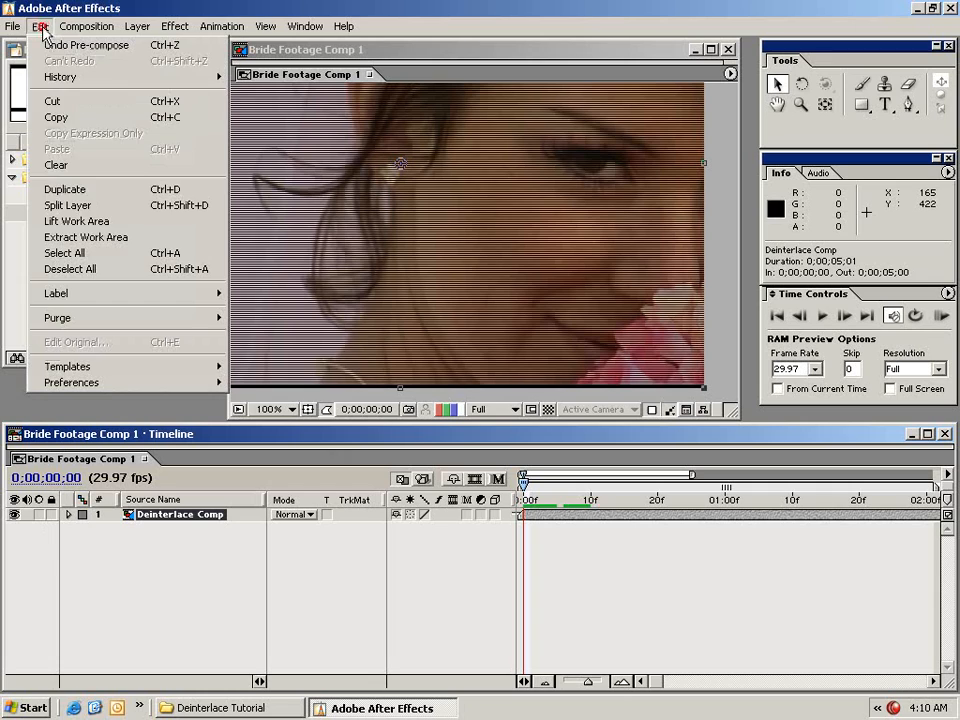
click(118, 198)
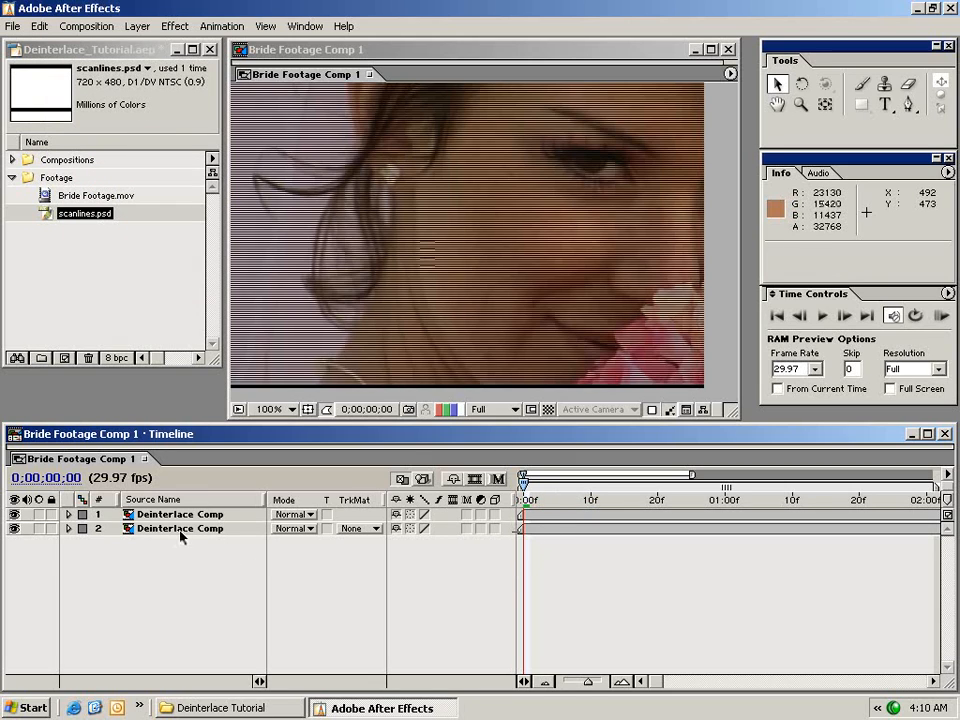
Step: Apply the Directional Blur effect to the lower Deinterlace Comp layer
click(166, 530)
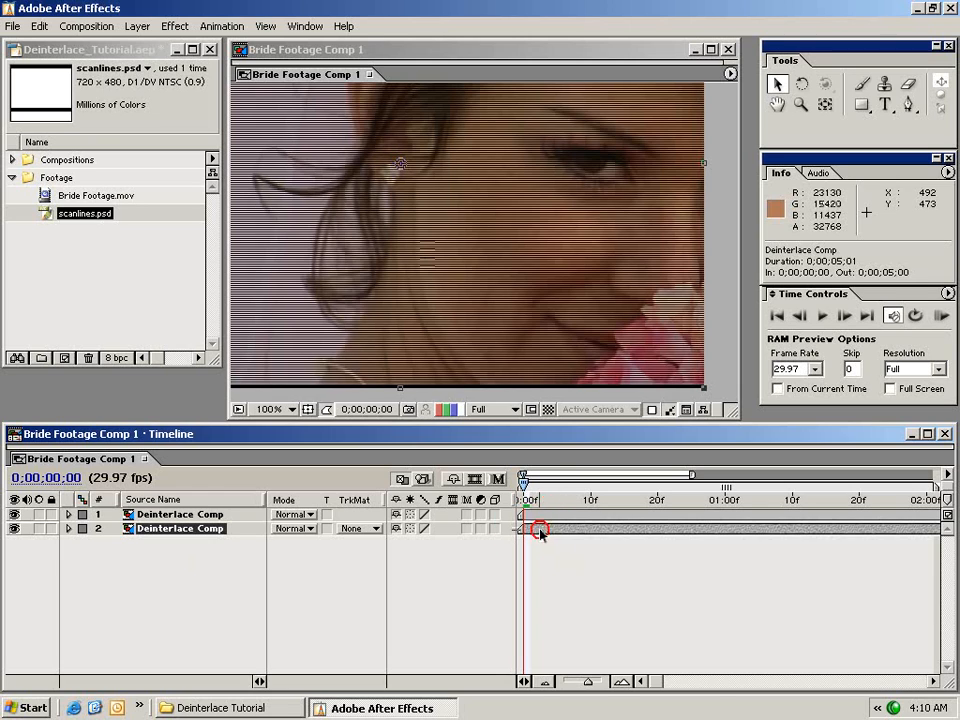
click(175, 26)
mouse_move(225, 149)
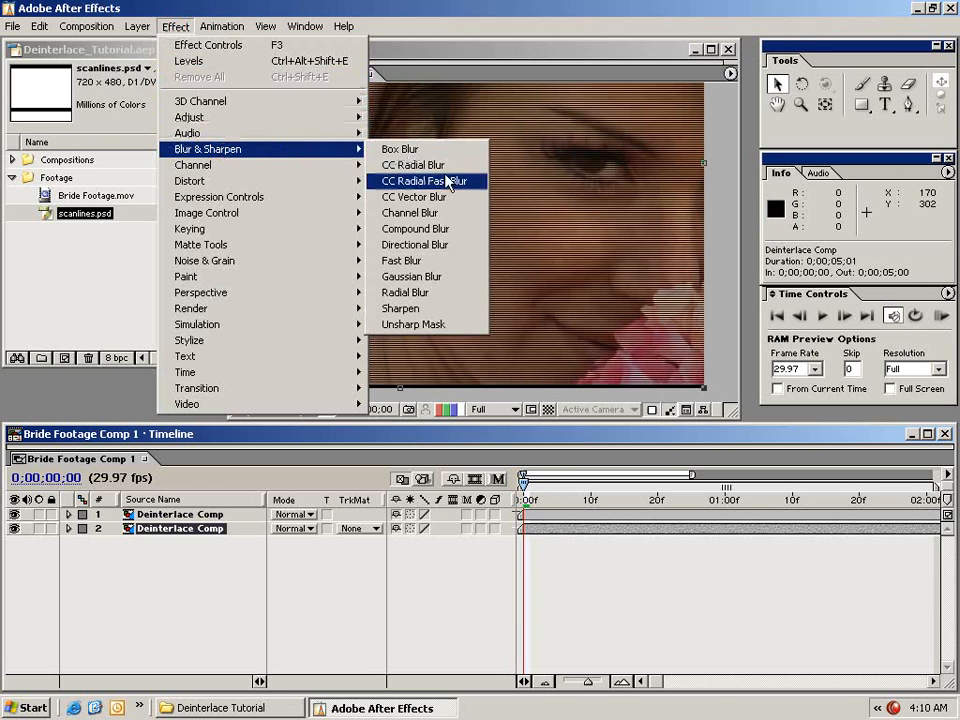
click(419, 246)
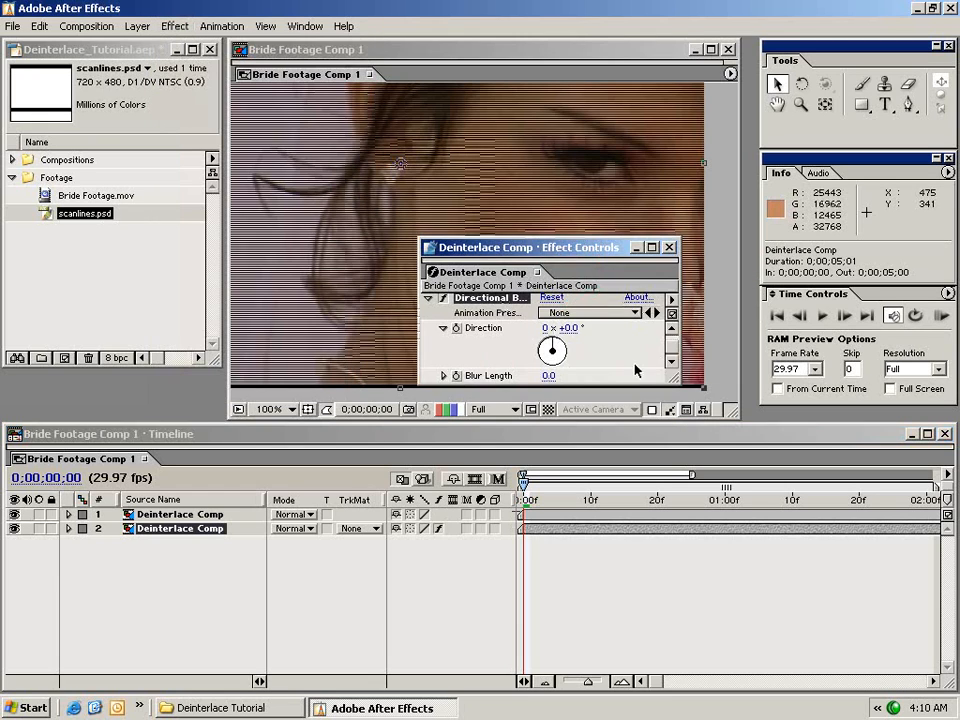
Step: Enlarge the effect controls window and move it clear of the preview, and set the Directional Blur's Blur Length to 1
drag(676, 377, 672, 528)
drag(575, 250, 857, 422)
click(820, 551)
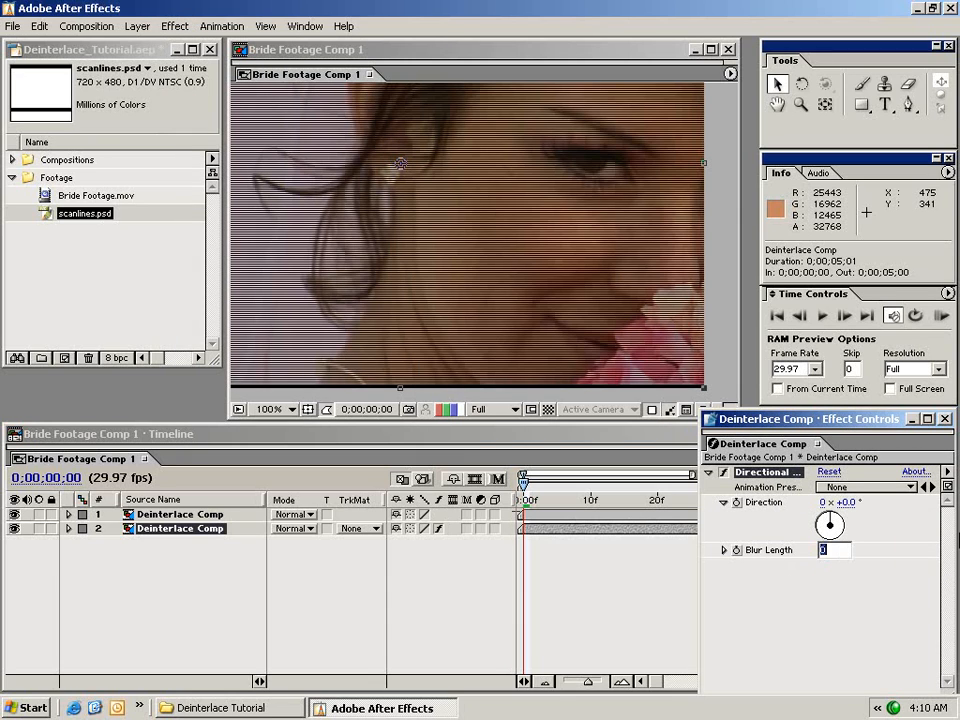
text(1)
key(Return)
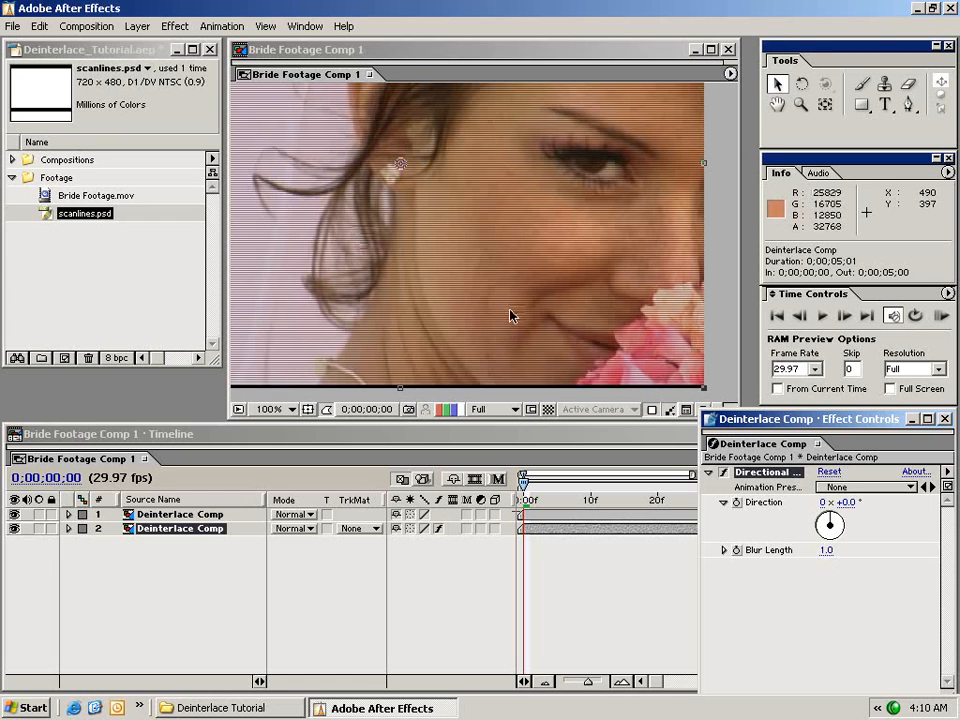
Step: Check the composite's transparency against the transparency grid, restore the normal background, and move the effect controls window away from the timeline
click(549, 409)
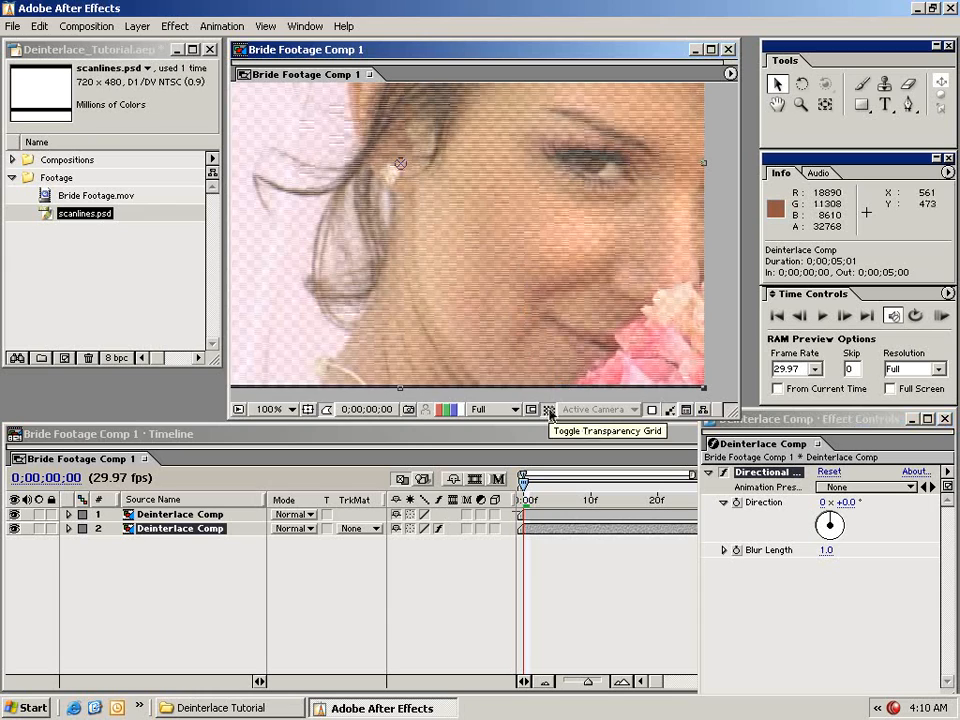
click(652, 414)
drag(783, 425, 625, 430)
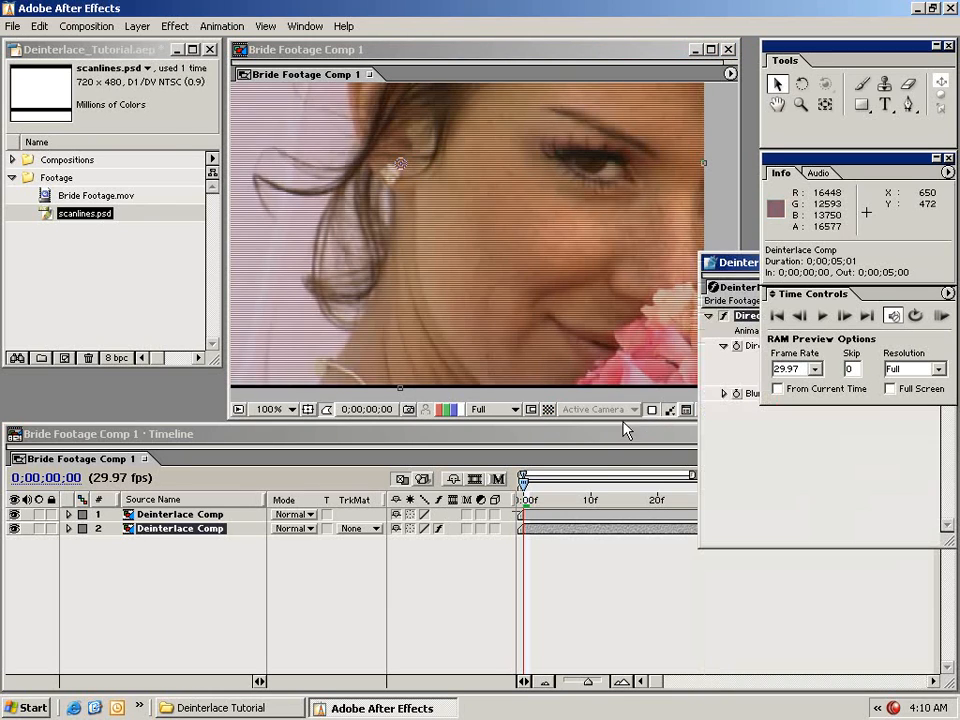
Step: Apply the Levels effect to the lower Deinterlace Comp layer and move the effect controls window into full view
click(181, 547)
click(547, 530)
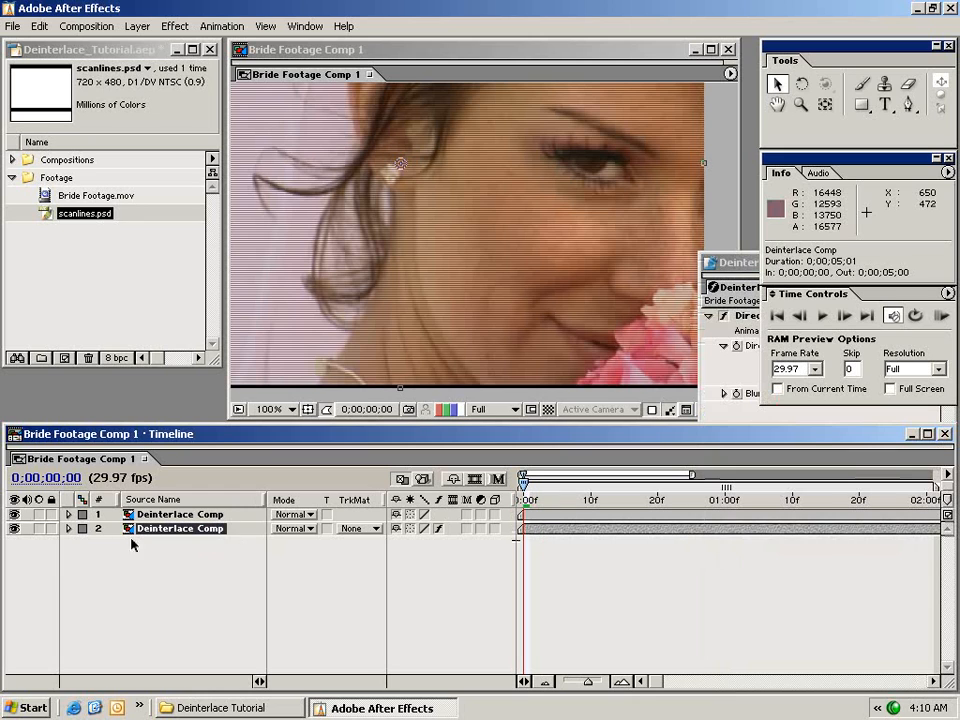
click(173, 26)
mouse_move(300, 117)
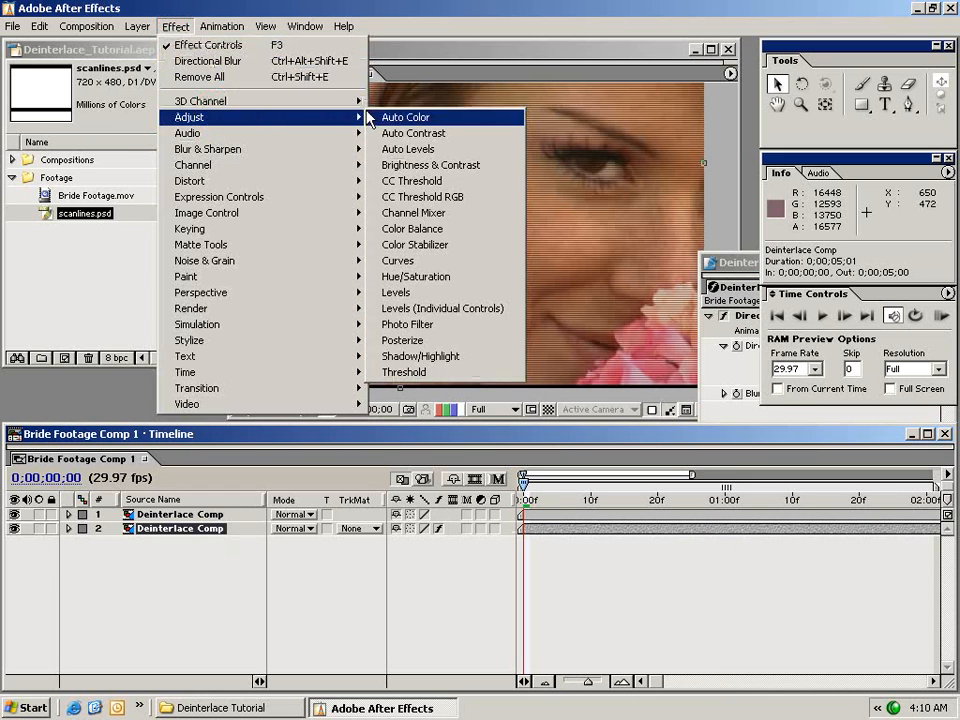
click(400, 292)
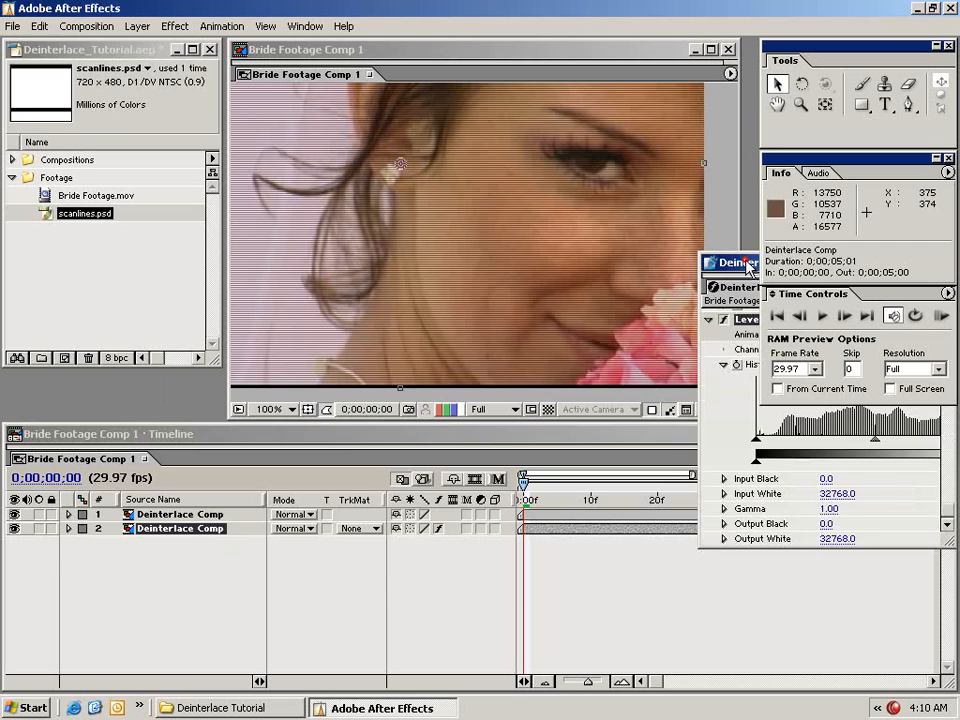
drag(745, 265, 345, 350)
Step: Set the Levels channel to Alpha, lower Alpha Input White to about 8481, and move the effect controls window clear of the preview
click(440, 432)
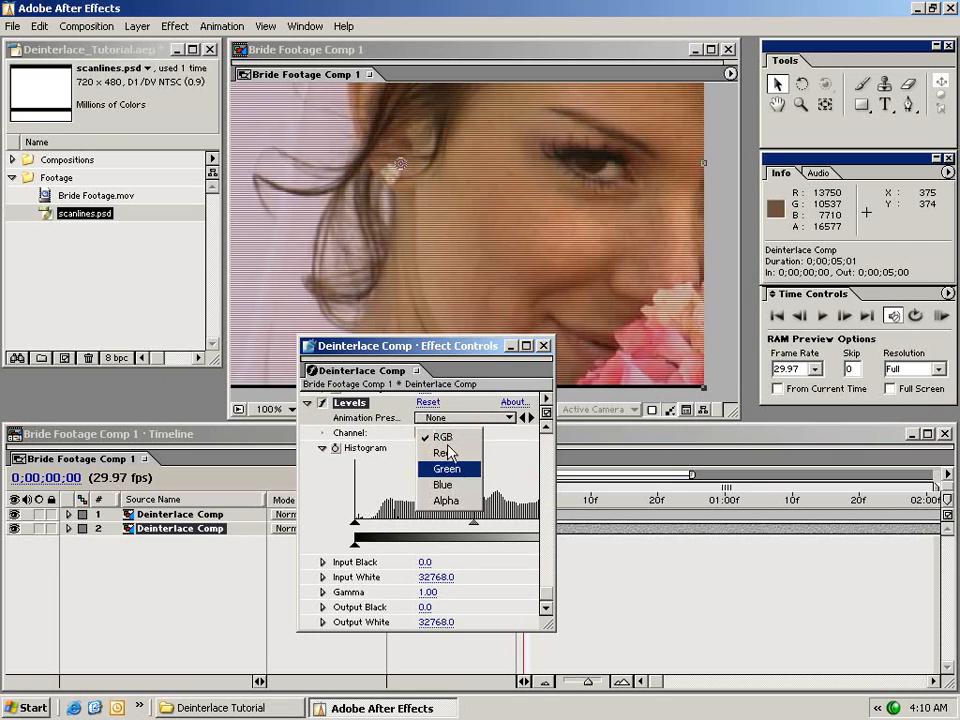
click(446, 500)
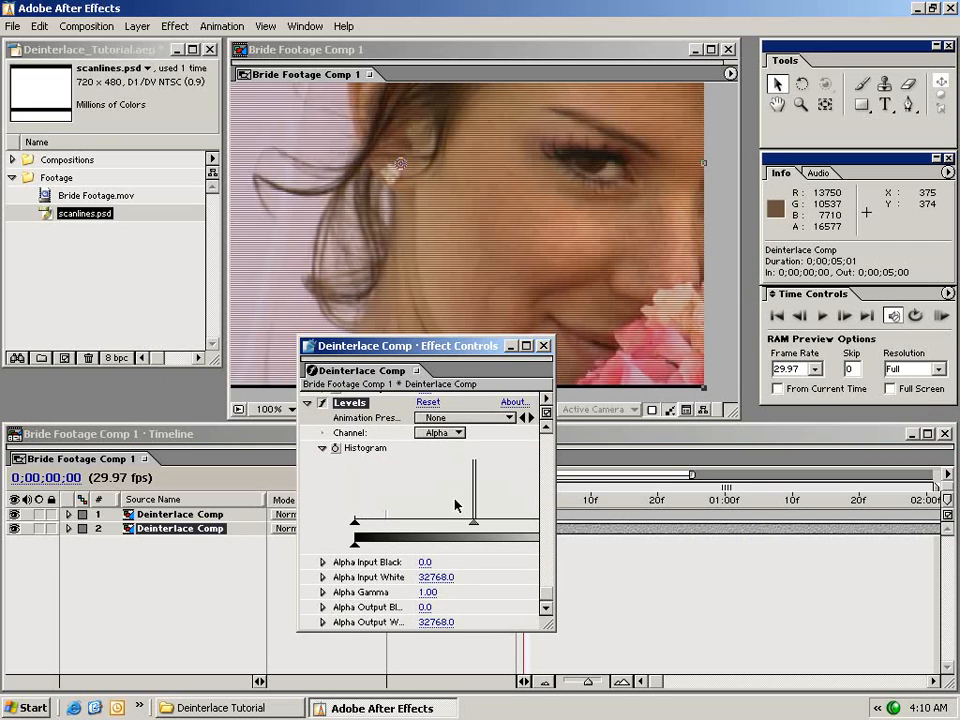
drag(544, 621, 708, 634)
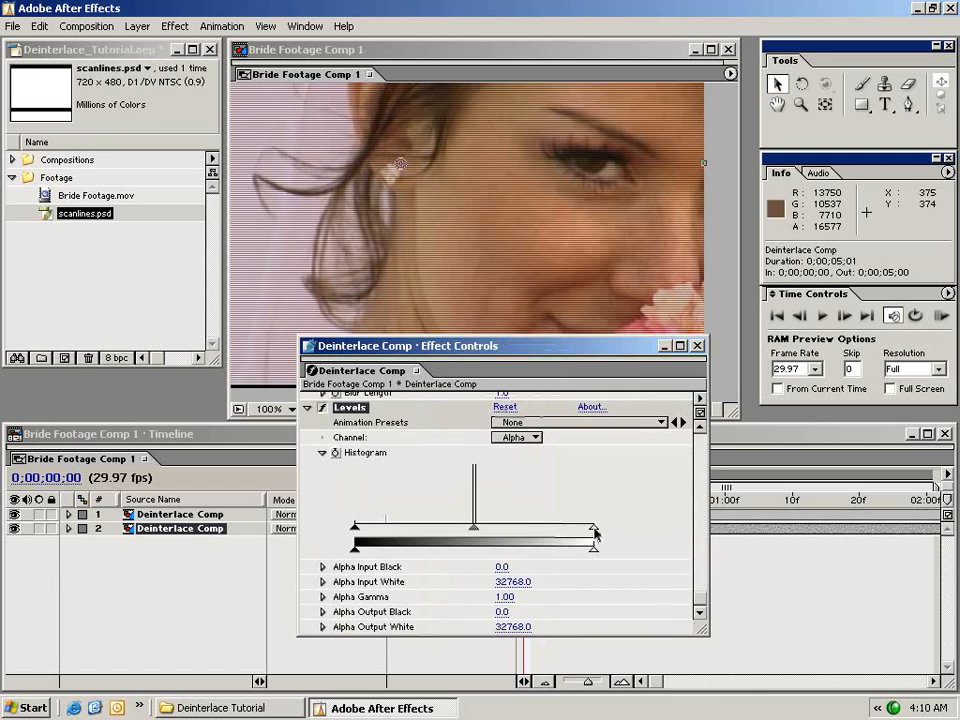
drag(594, 529, 417, 531)
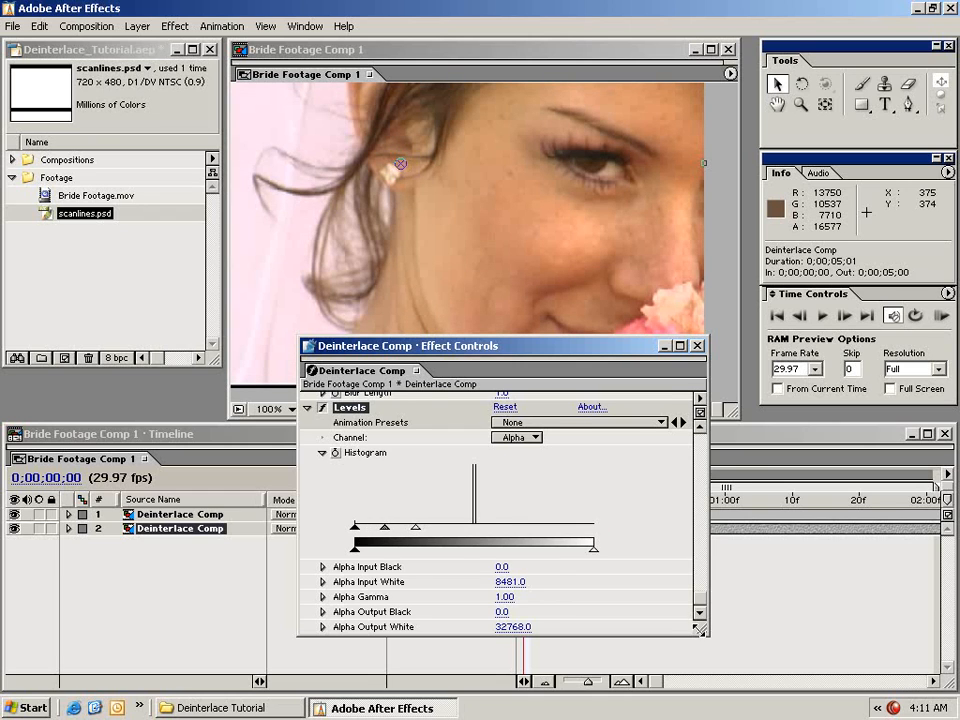
drag(385, 345, 629, 555)
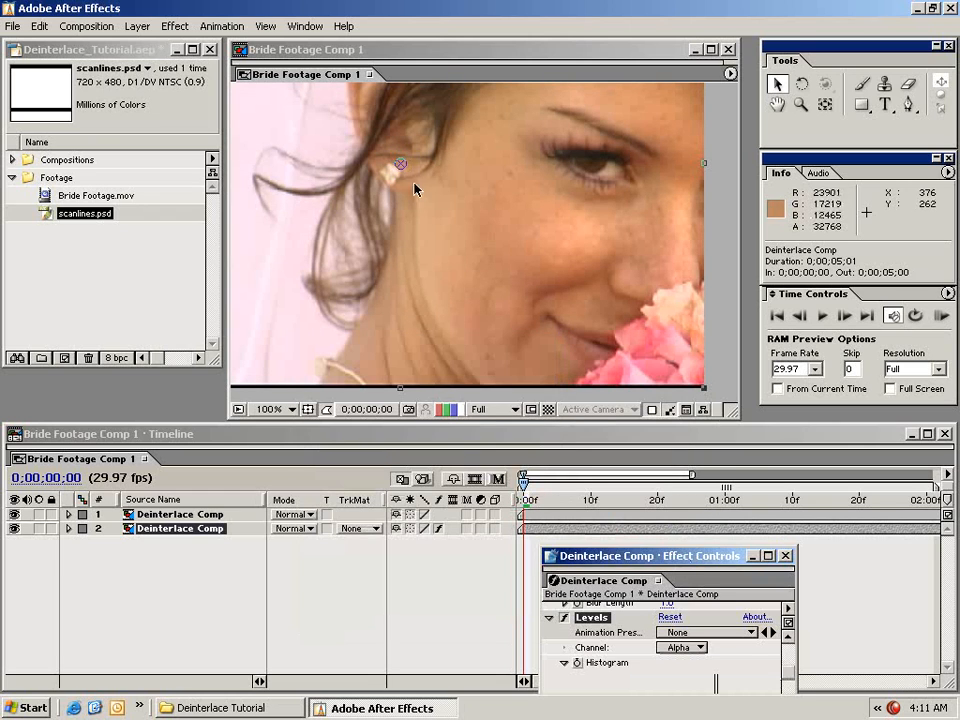
Step: Examine the deinterlaced frame's hair, veil, face and eye at 100% and 200% magnification
drag(392, 161, 505, 177)
drag(461, 319, 507, 306)
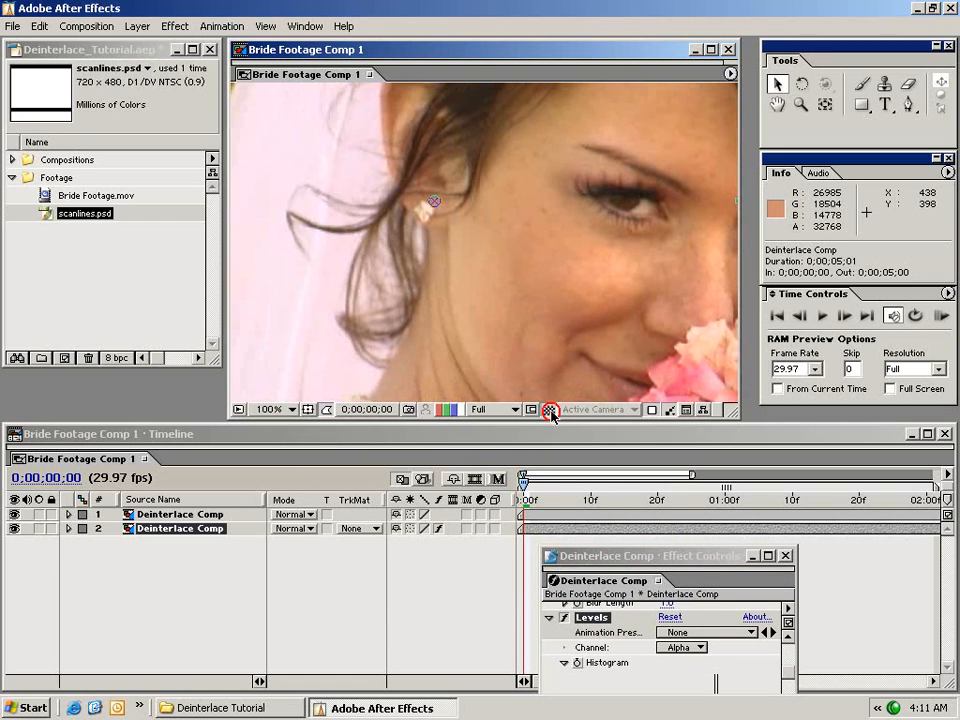
drag(588, 352, 543, 242)
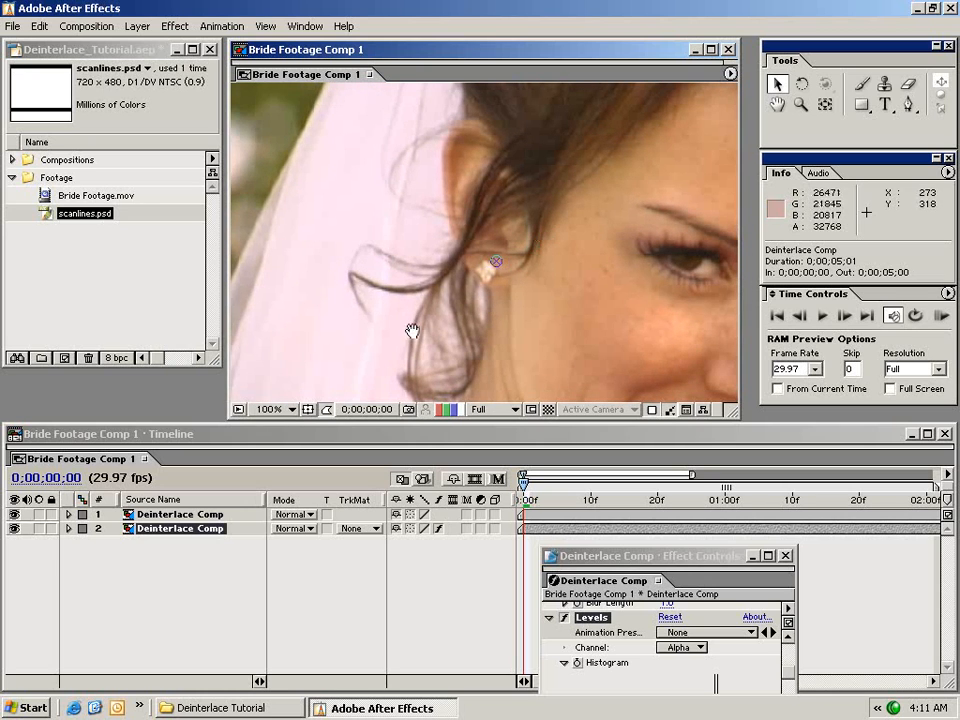
drag(557, 305, 529, 313)
key(period)
drag(467, 293, 514, 216)
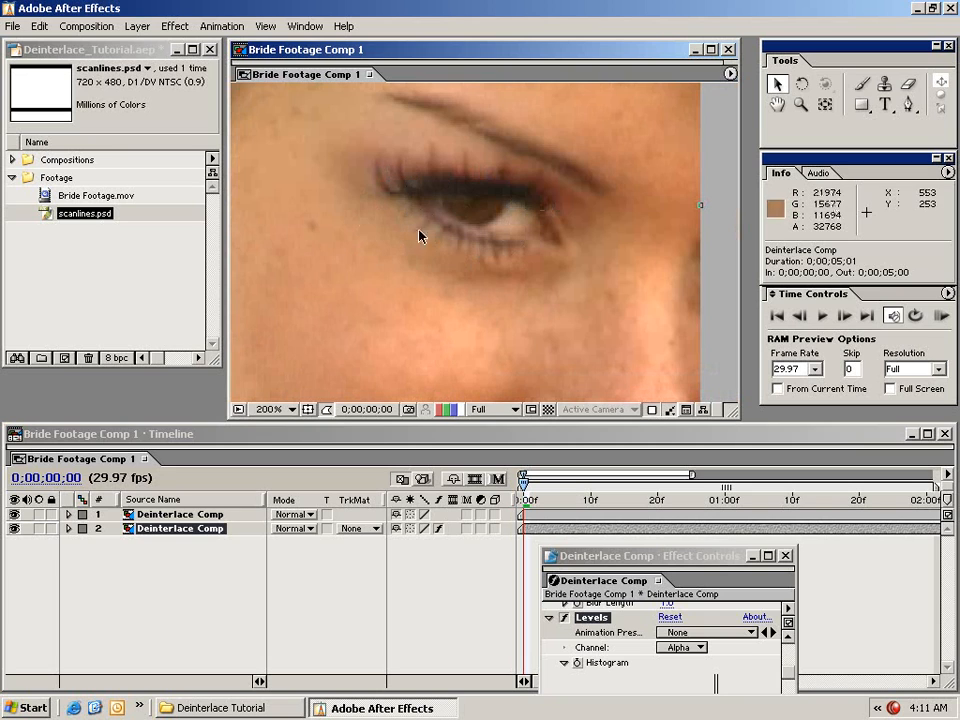
key(comma)
Step: Scrub from the start of the comp to 0;00;00;27 and back to 0;00;00;13, checking the bride's face for interlacing
click(521, 498)
drag(521, 500, 705, 502)
click(665, 575)
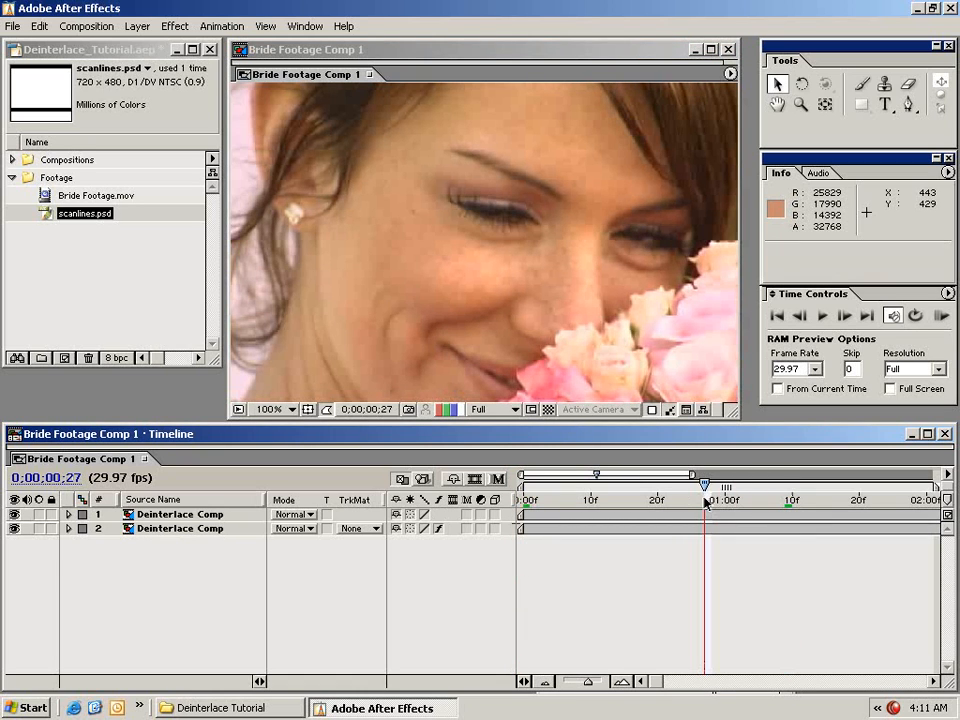
drag(686, 500, 612, 500)
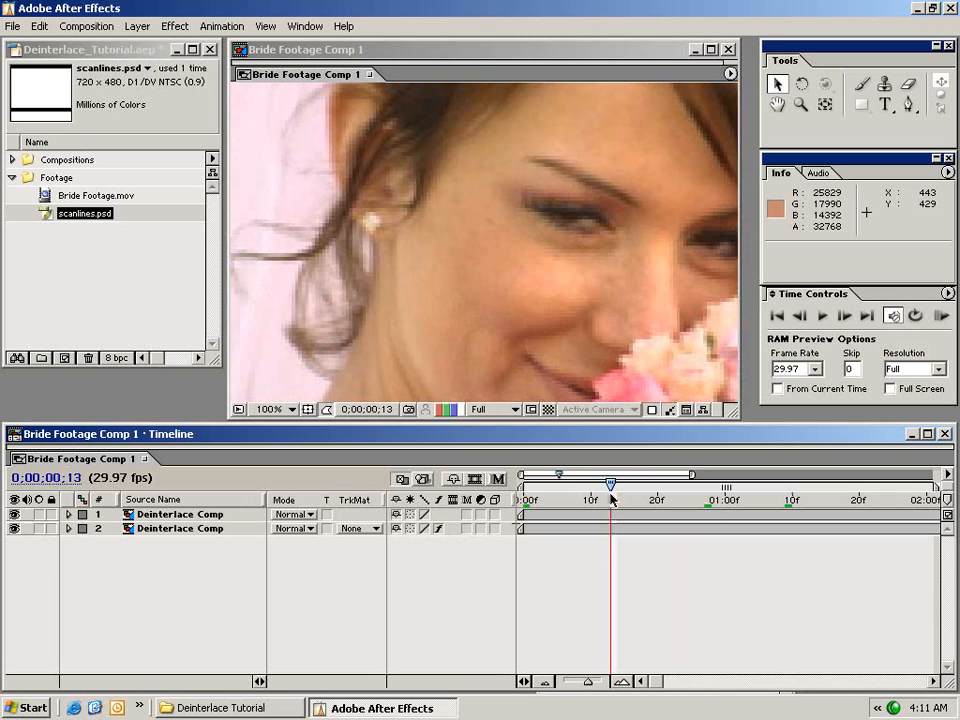
drag(620, 310, 568, 304)
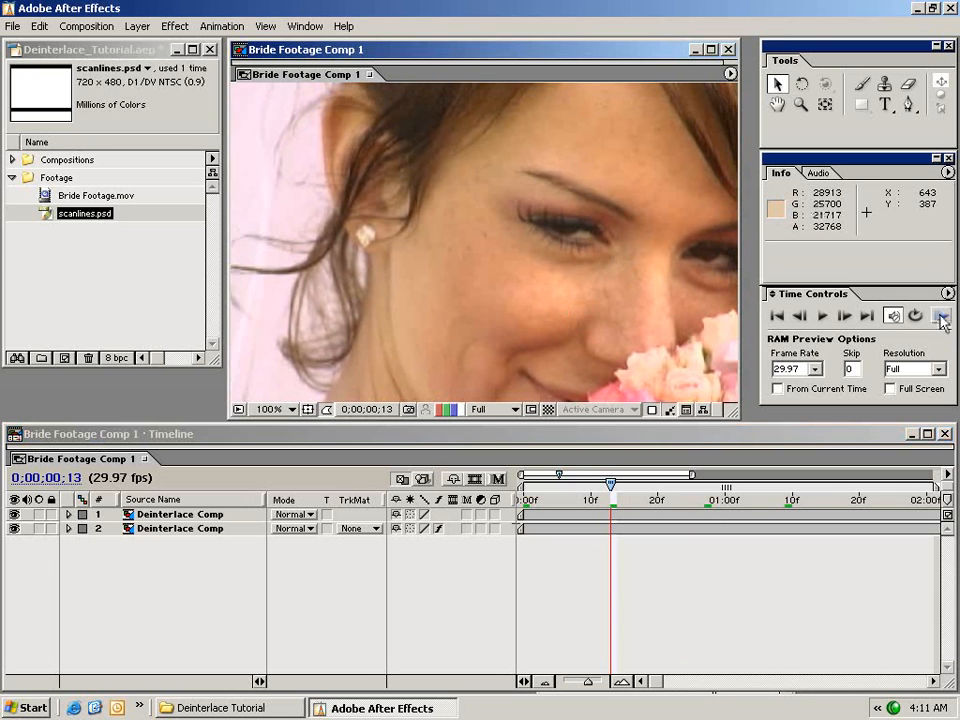
Step: Run a RAM preview of Bride Footage Comp 1 to check the deinterlaced motion, and stop playback
click(940, 316)
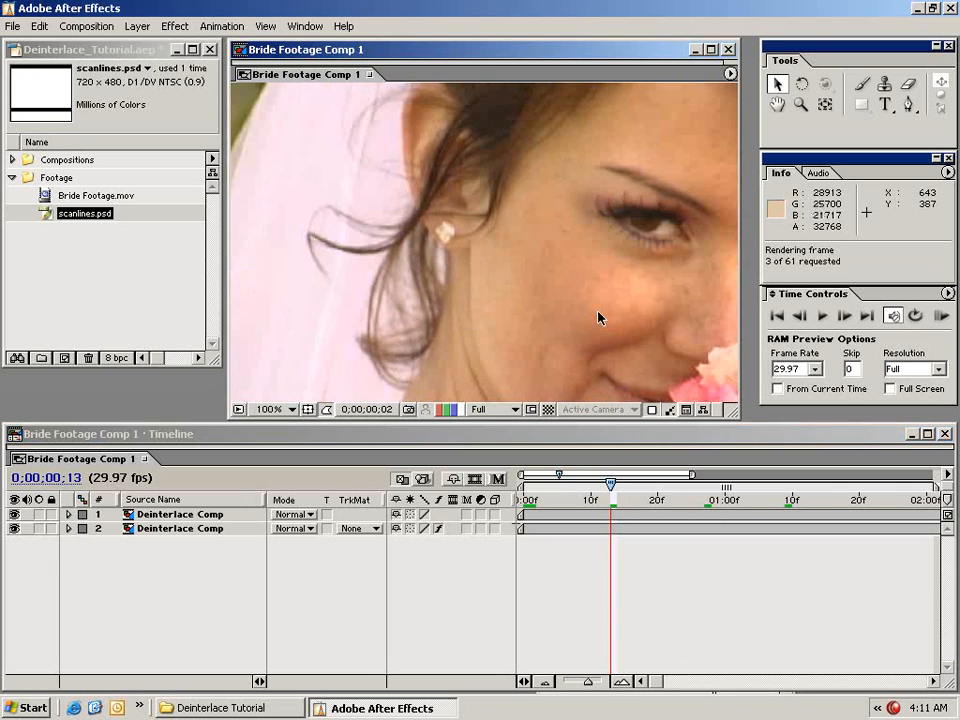
click(654, 527)
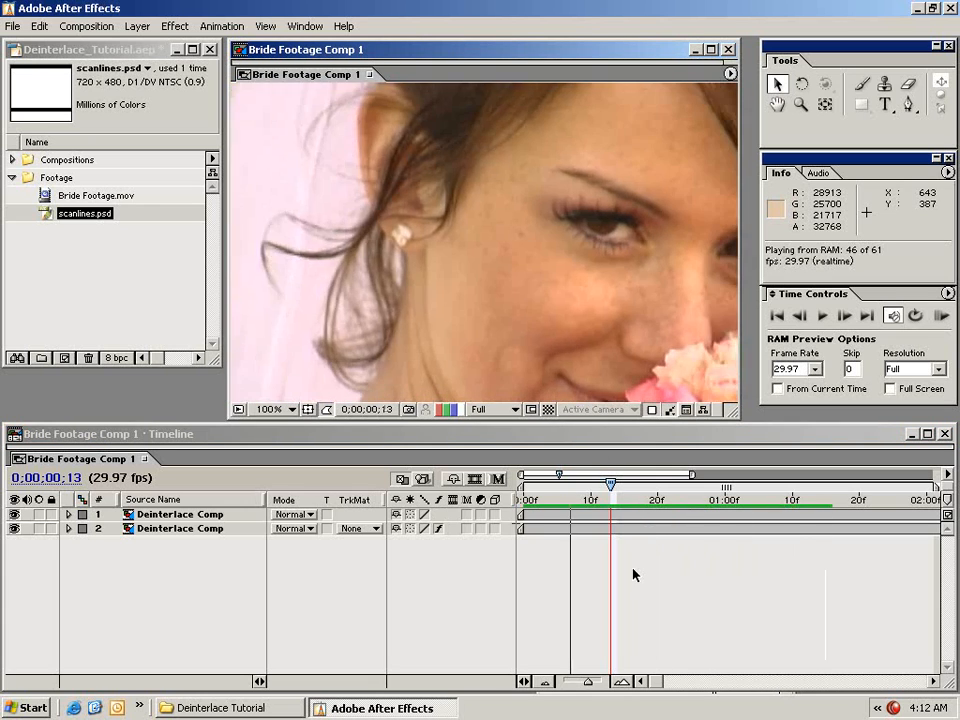
click(640, 588)
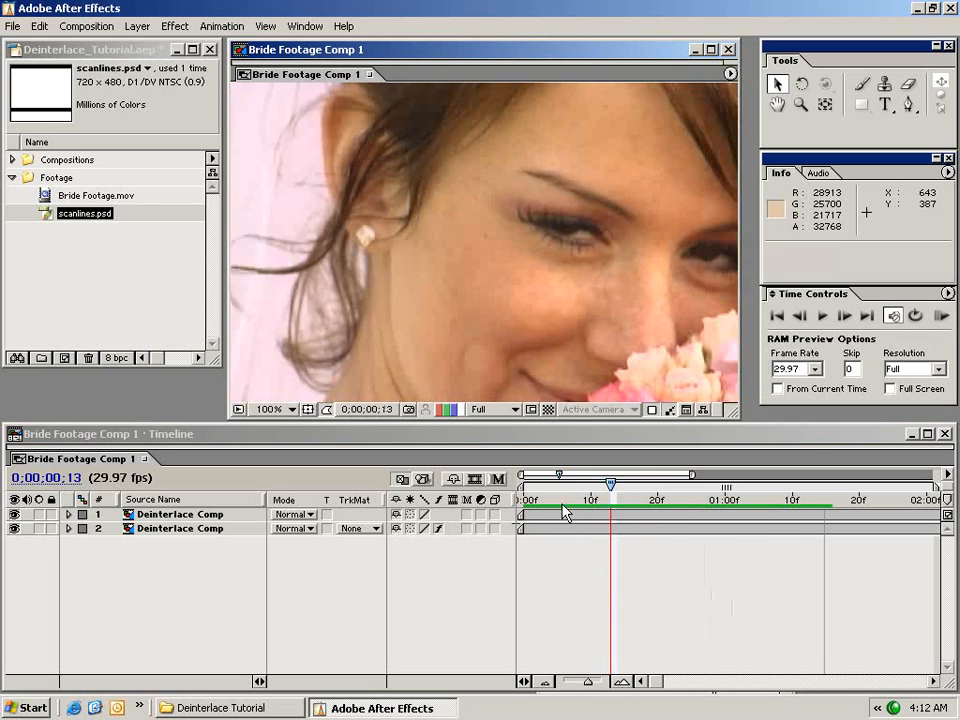
Step: Scrub the rendered frames from the start to 0;00;01;12 and back to 0;00;00;25 to examine the deinterlaced footage
click(521, 503)
drag(521, 504, 806, 505)
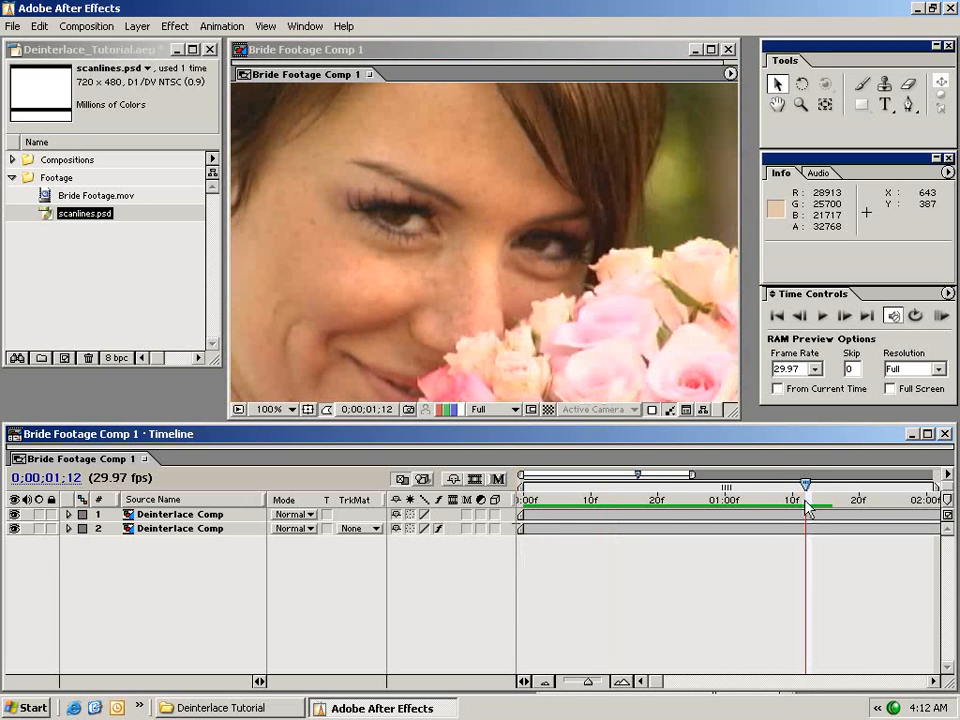
drag(806, 505, 690, 500)
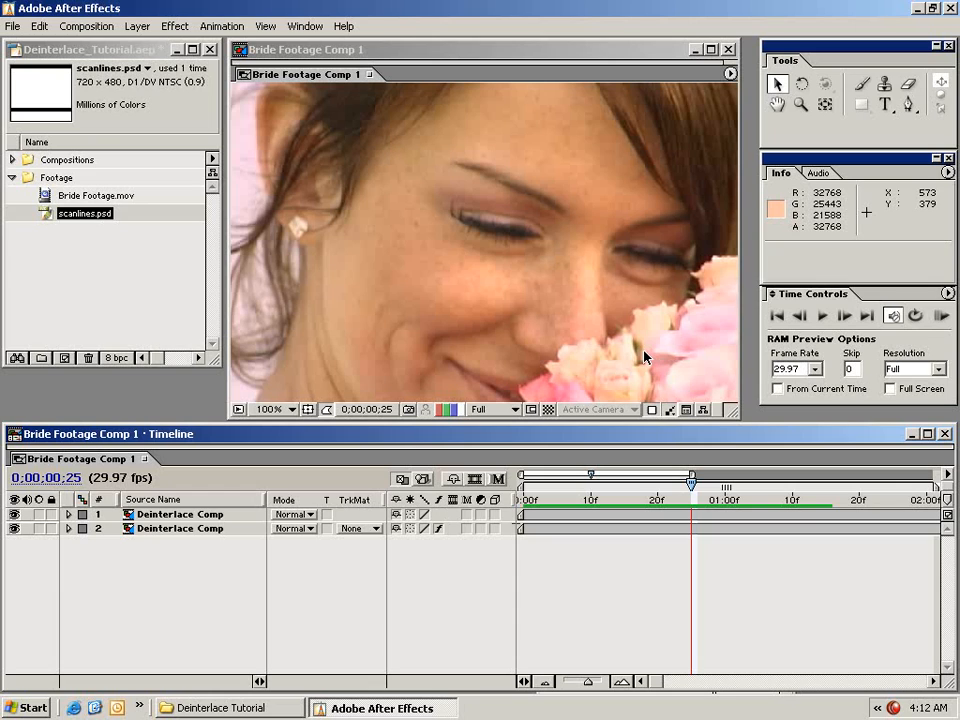
click(551, 527)
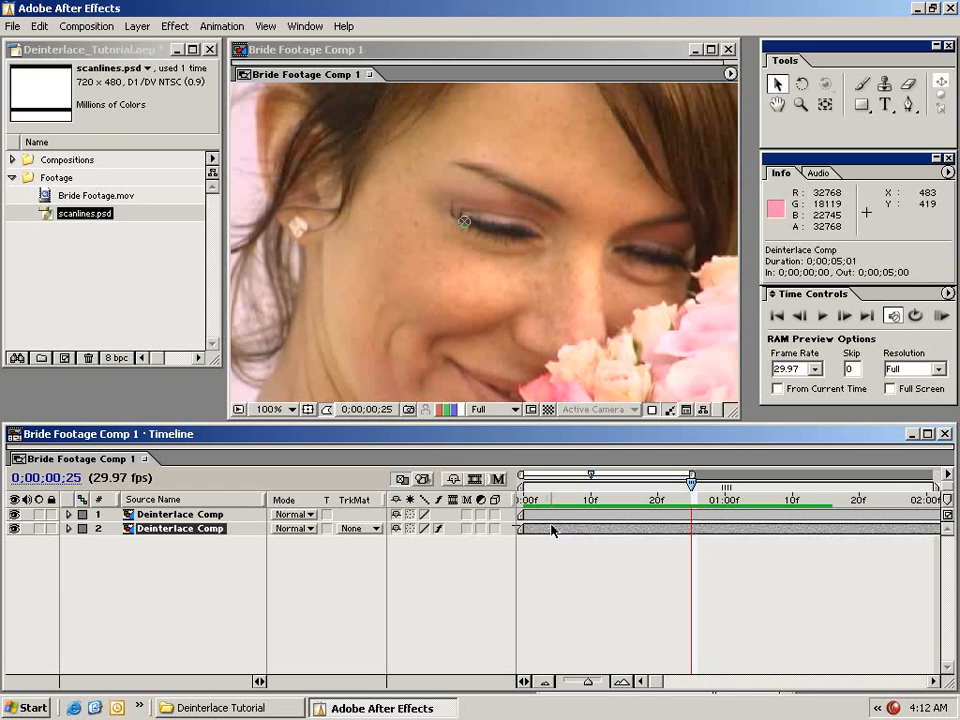
click(88, 274)
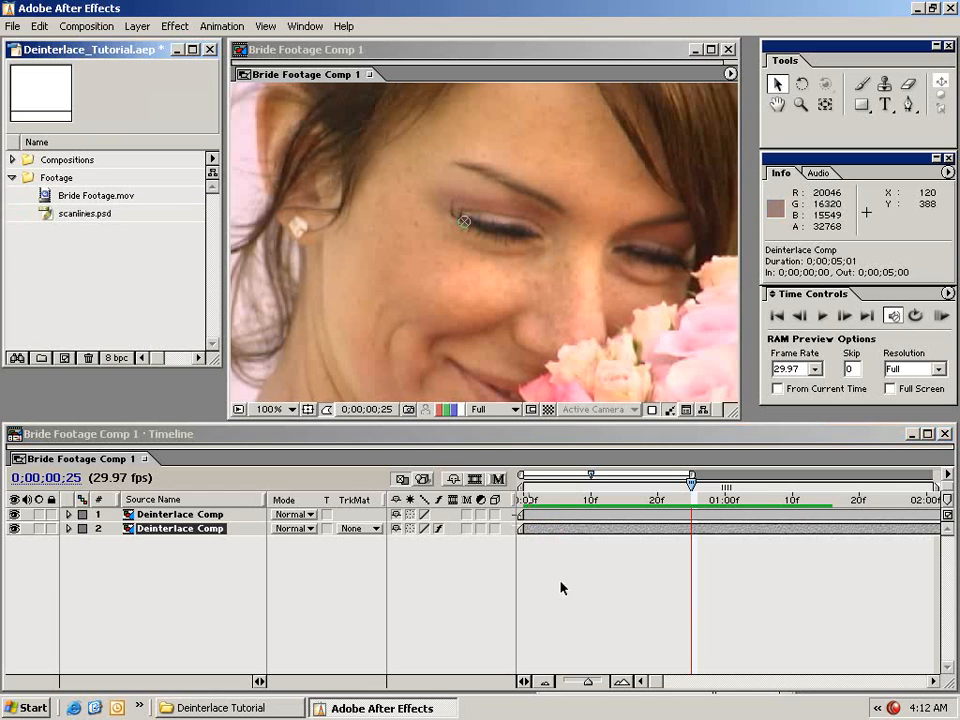
Step: At 0;00;00;08, add an adjustment layer above both Deinterlace Comp layers and align its In point to the comp start
click(578, 497)
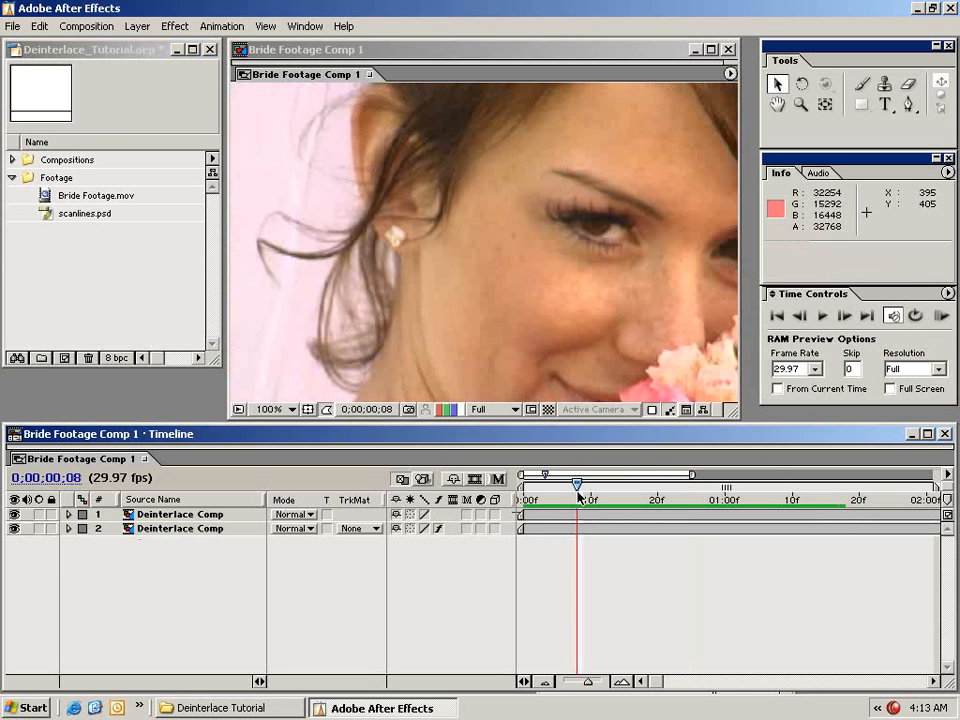
key(comma)
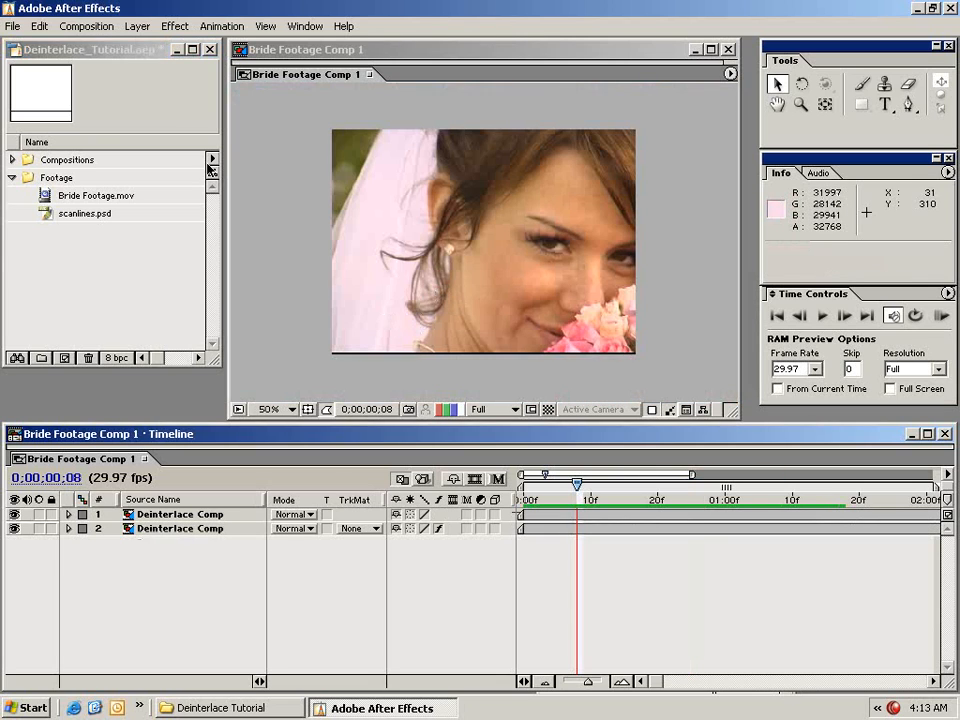
click(137, 26)
mouse_move(150, 42)
click(415, 131)
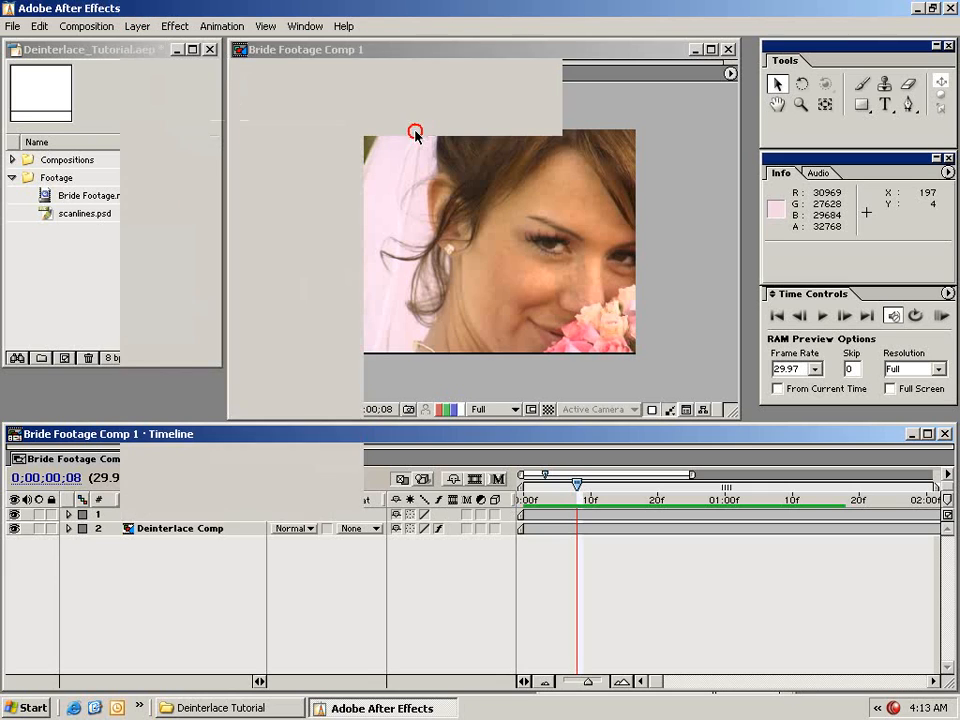
key(alt+Home)
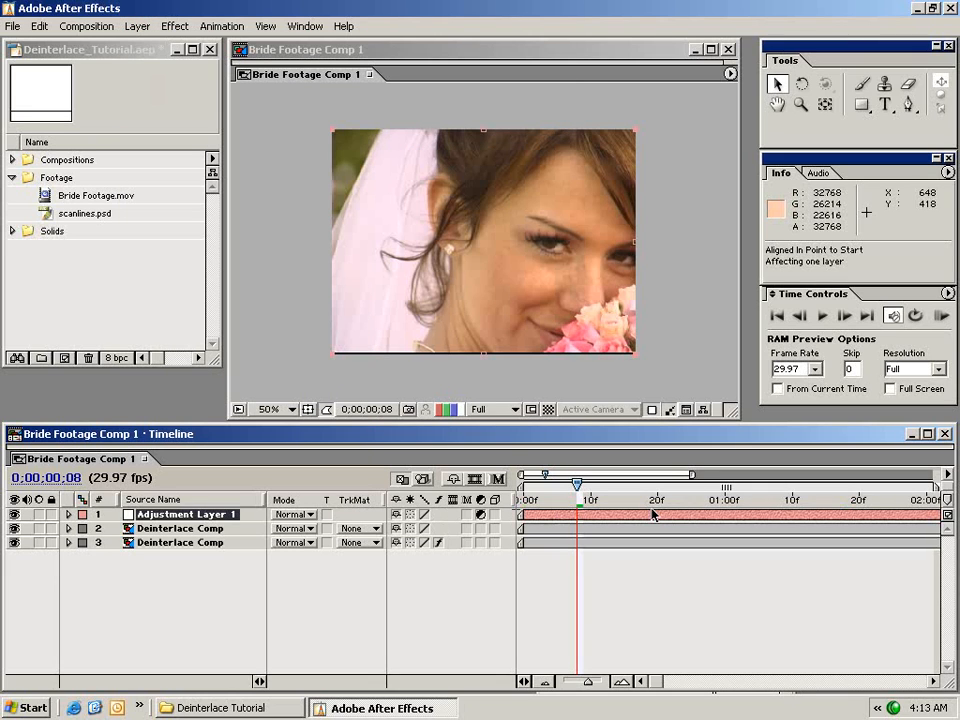
Step: Apply Directional Blur to the adjustment layer with a Blur Length of 0.5
click(175, 26)
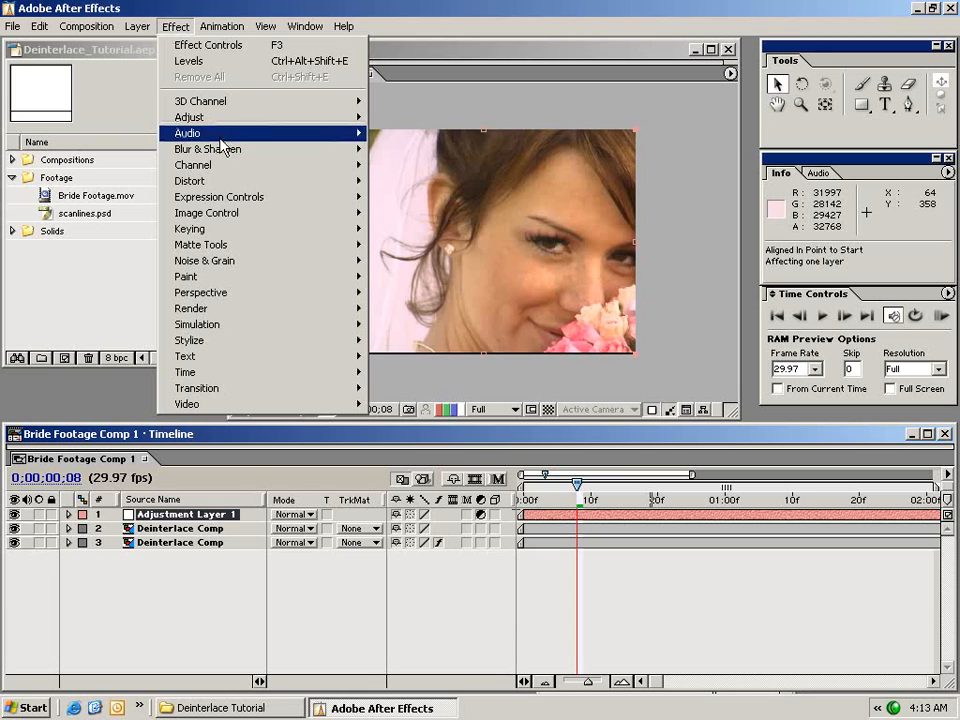
mouse_move(220, 149)
click(420, 245)
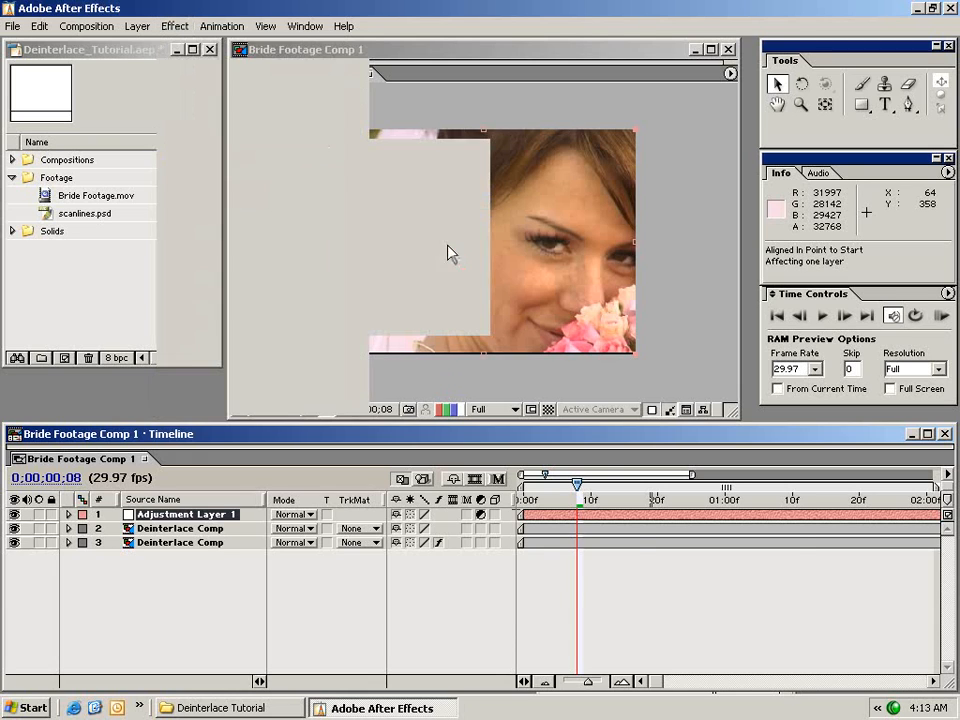
drag(735, 527, 855, 127)
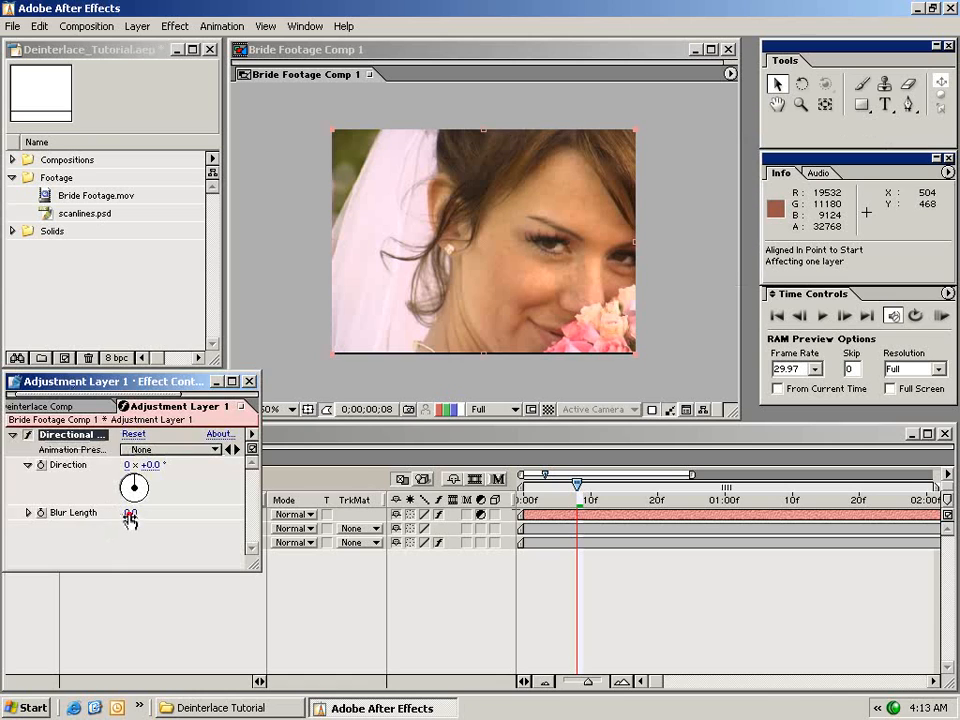
click(128, 512)
key(Return)
Step: Compare the bride's face at 100% with the adjustment layer hidden and shown
key(period)
drag(636, 321, 514, 291)
drag(123, 382, 97, 178)
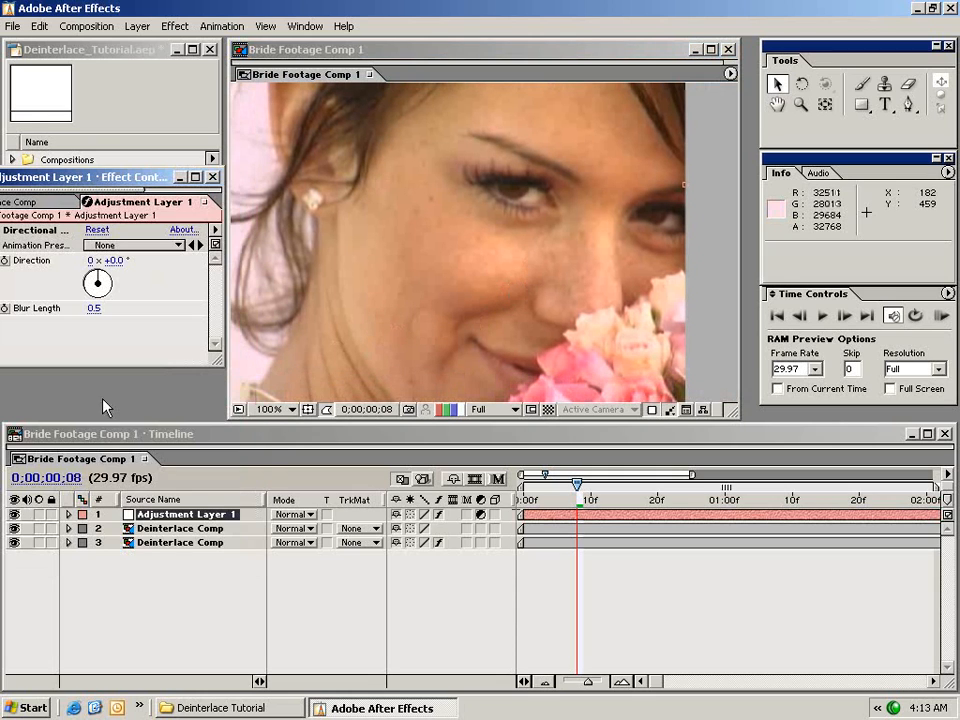
click(13, 514)
click(16, 515)
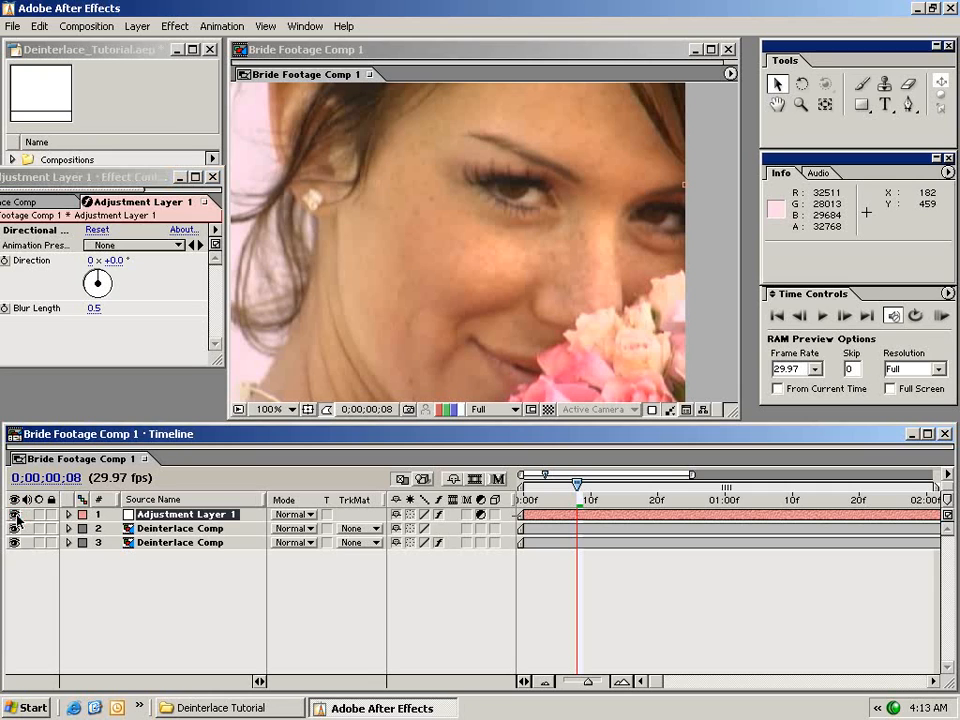
Step: Enlarge the effect controls window, move it below the preview, and examine the blurred hair, veil and face
drag(113, 178, 230, 338)
drag(320, 519, 391, 576)
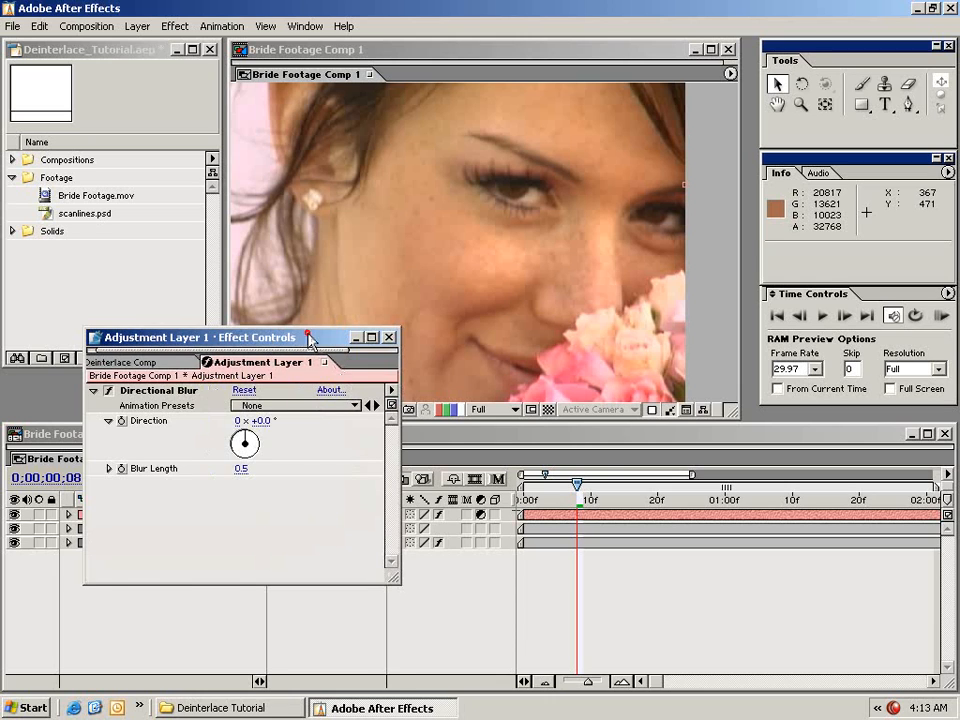
drag(316, 345, 322, 462)
drag(338, 170, 581, 259)
drag(350, 165, 491, 266)
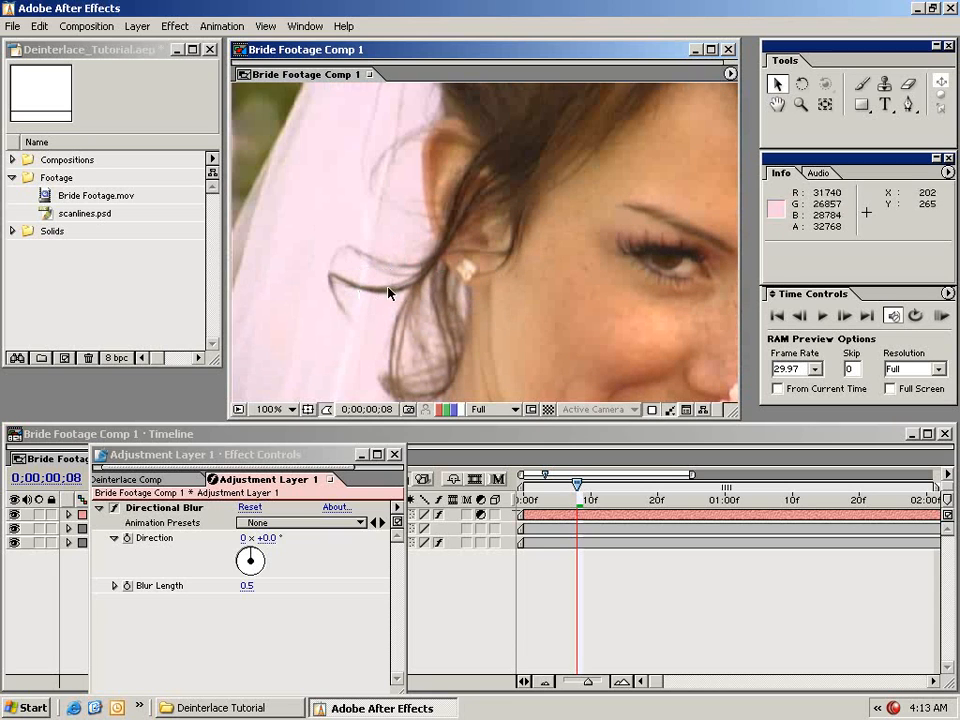
drag(716, 302, 641, 259)
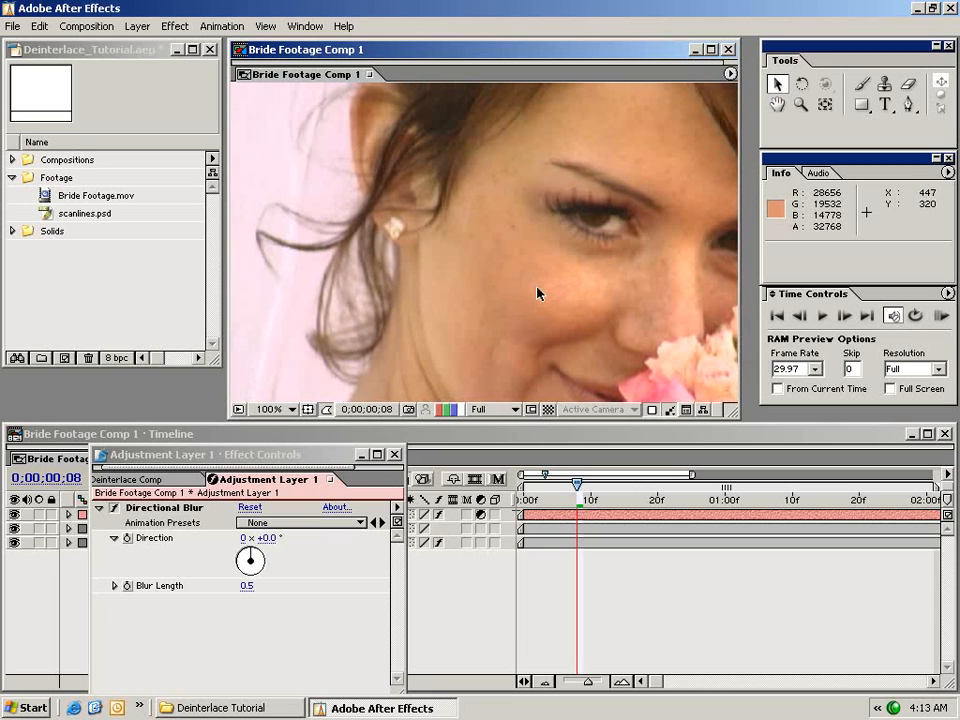
Step: Remove the Directional Blur from the adjustment layer and delete the adjustment layer
click(180, 509)
key(Delete)
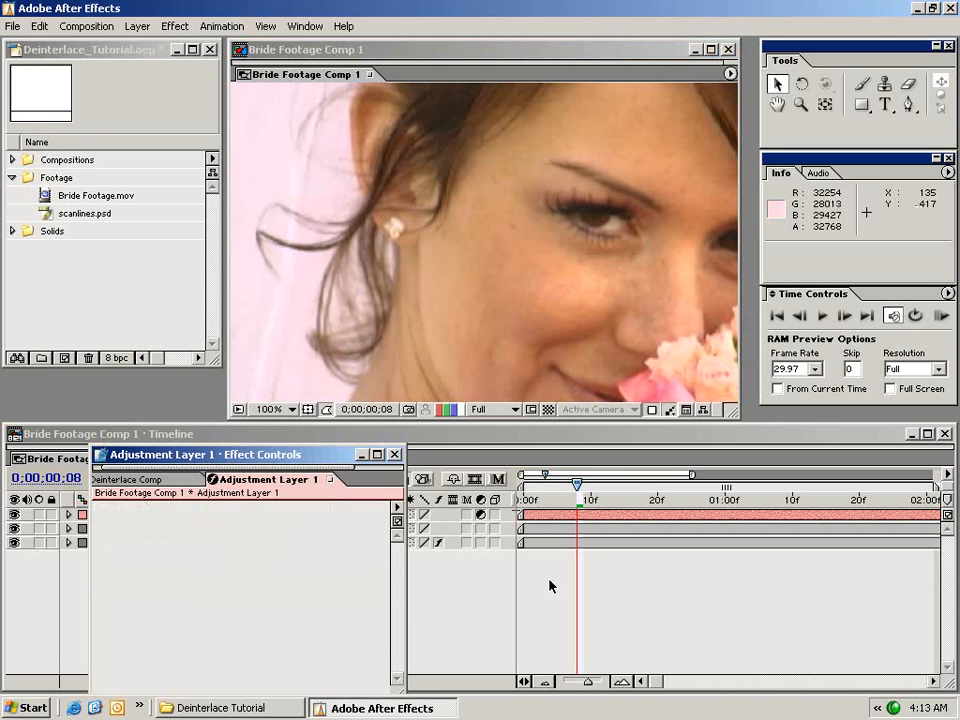
click(598, 521)
click(594, 515)
key(Delete)
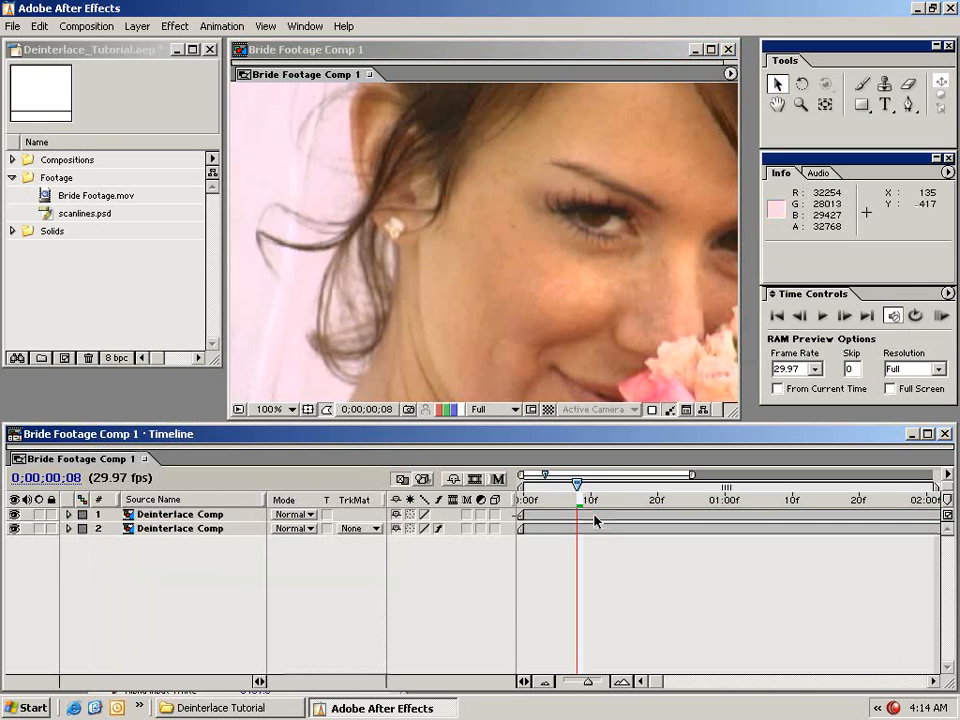